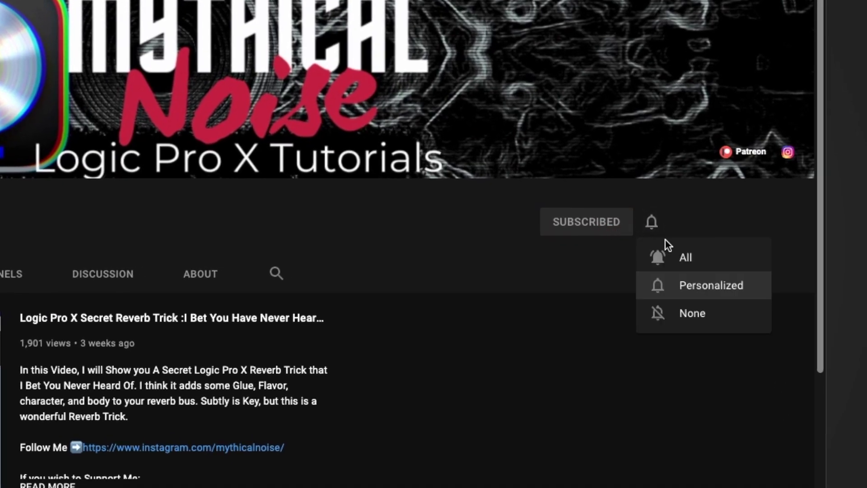
- Set the subscribed channel's notification bell to All
left_click(672, 256)
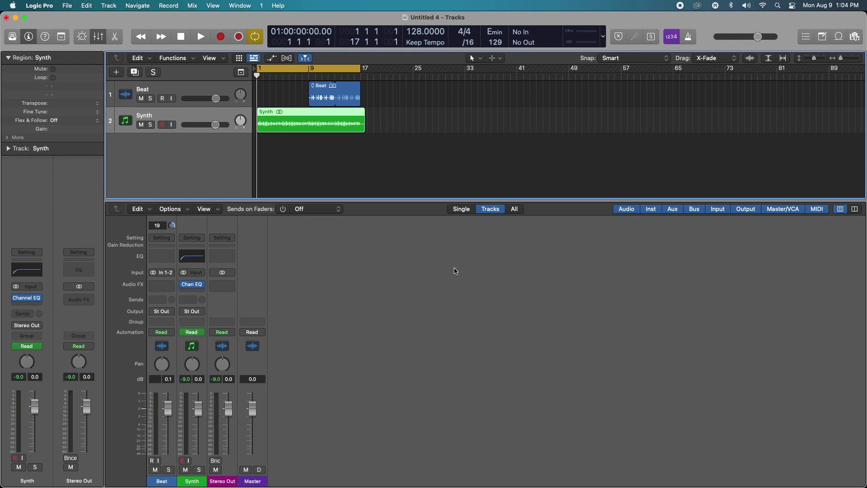
key("space")
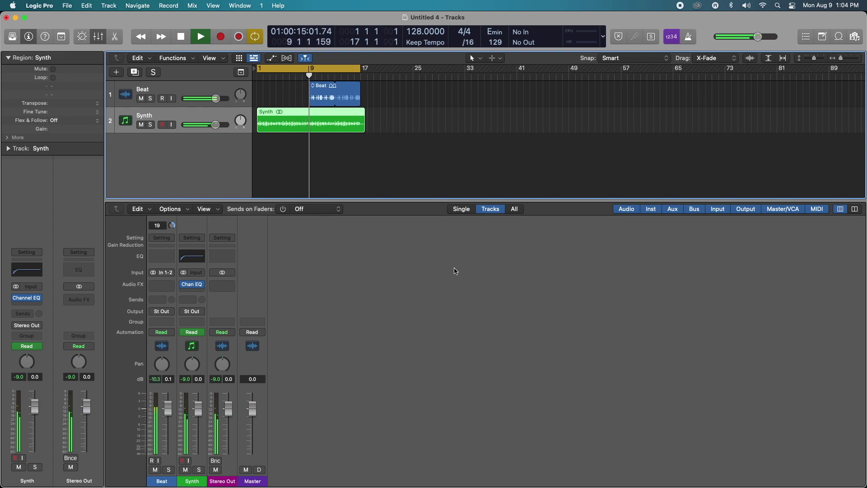
key("space")
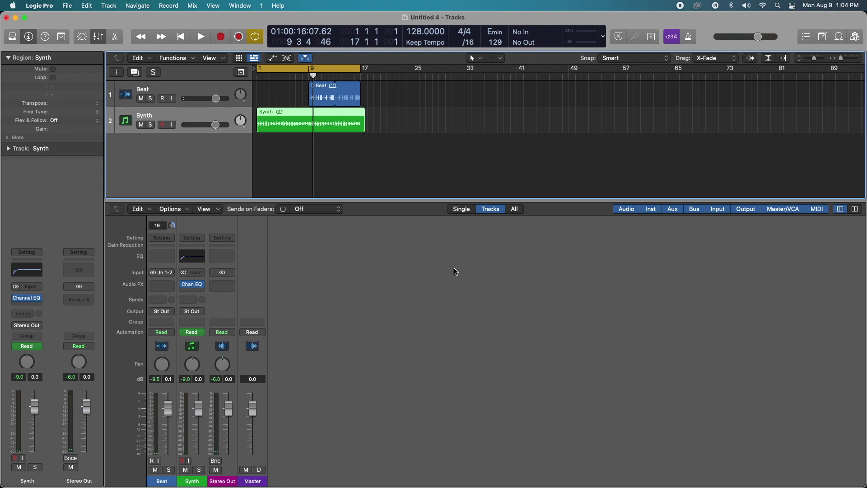
- Add Bus 1 and Bus 2 sends on the Synth track, creating Aux 1 and Aux 2
left_click_drag(312, 76, 248, 78)
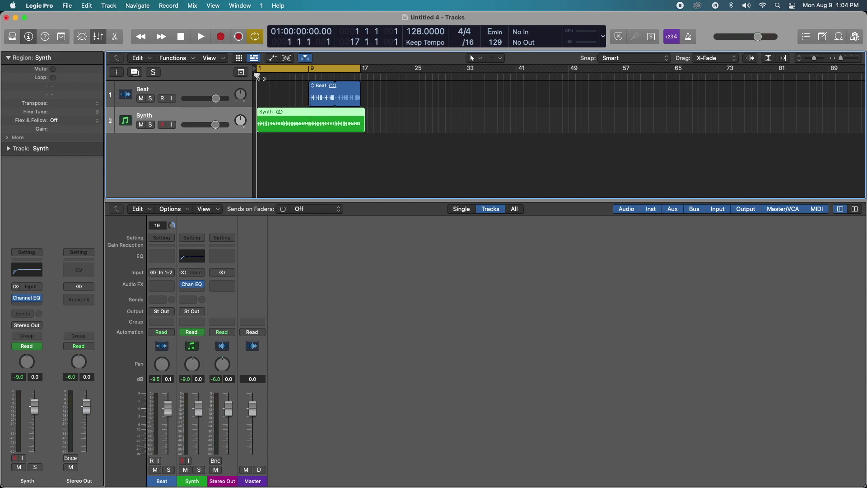
left_click(189, 300)
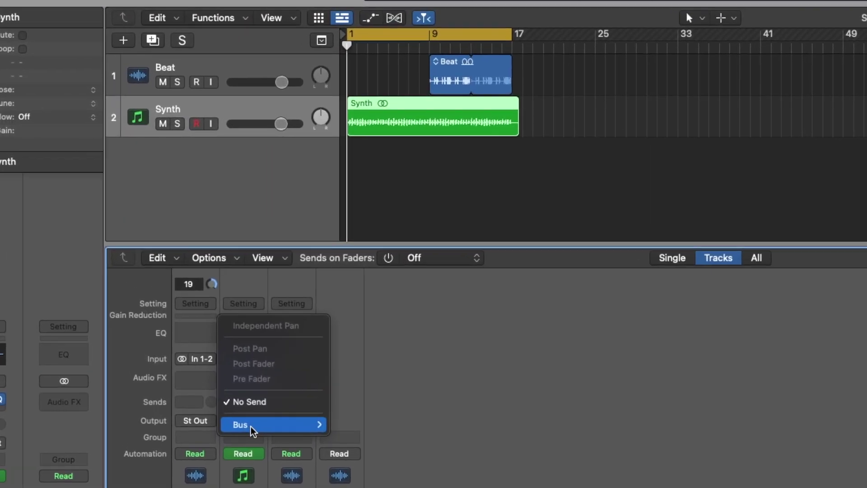
mouse_move(218, 315)
left_click(378, 100)
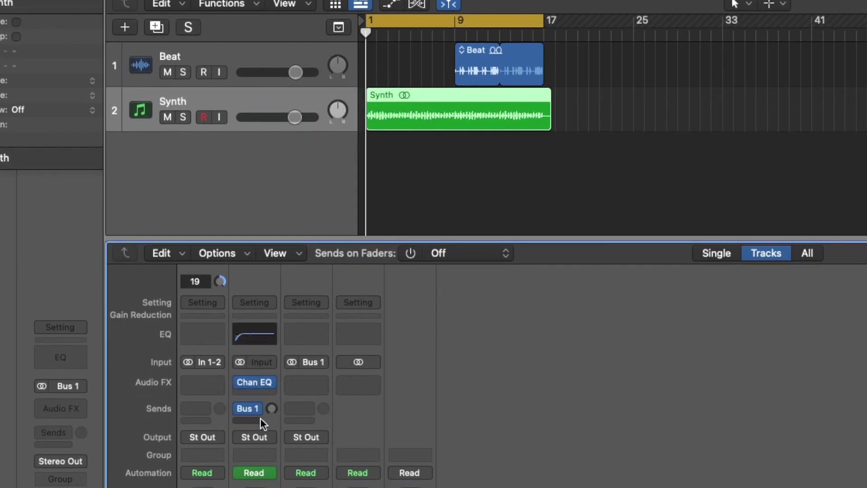
left_click(260, 423)
mouse_move(263, 441)
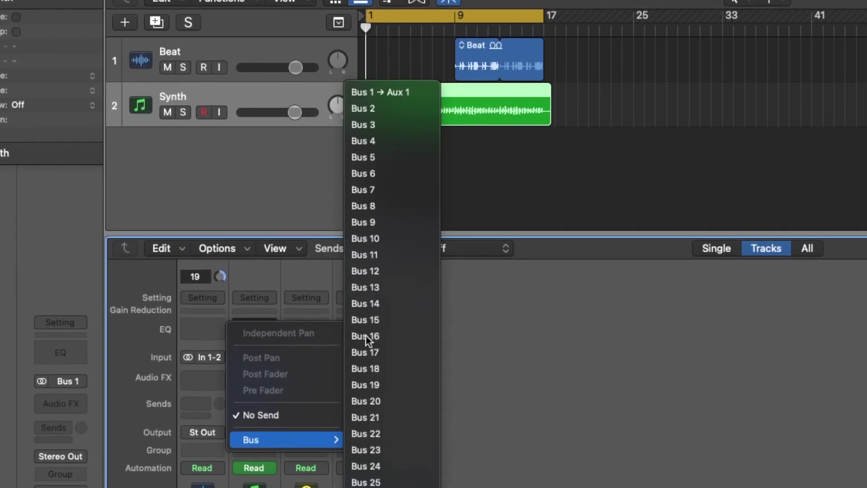
left_click(380, 113)
- Switch both Aux 1 and Aux 2 channels to Stereo Pan
left_click_drag(203, 230, 204, 215)
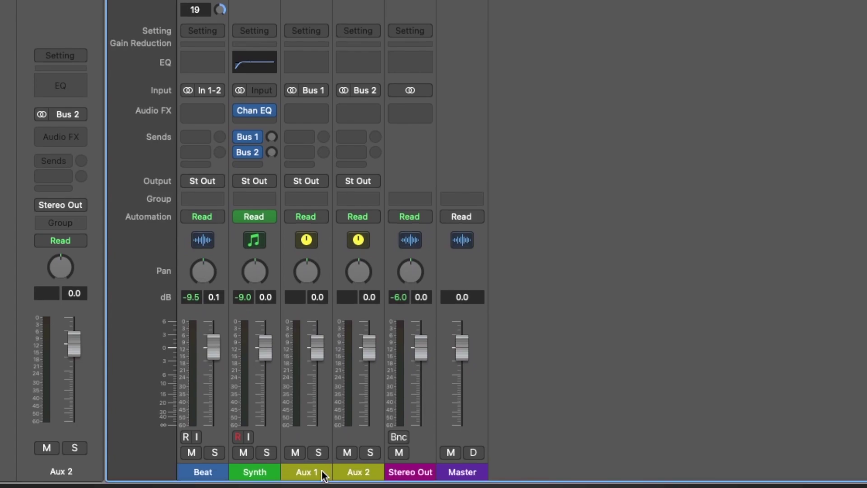
left_click_drag(323, 475, 347, 474)
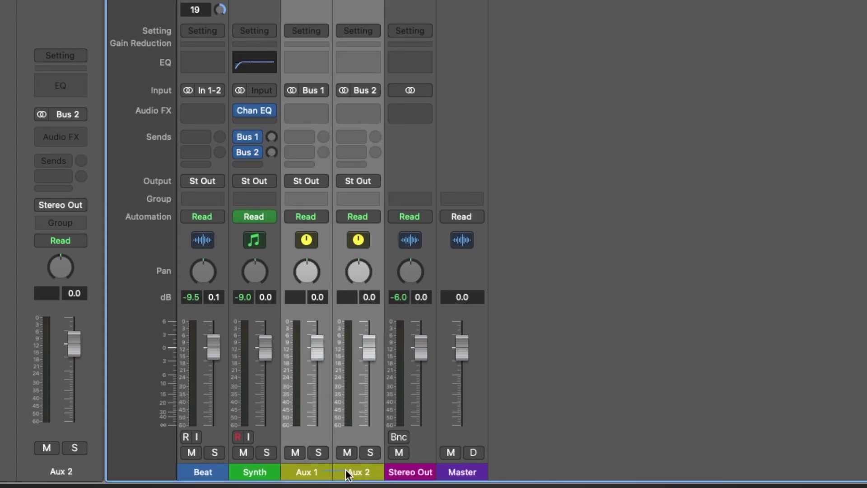
right_click(312, 274)
left_click(318, 294)
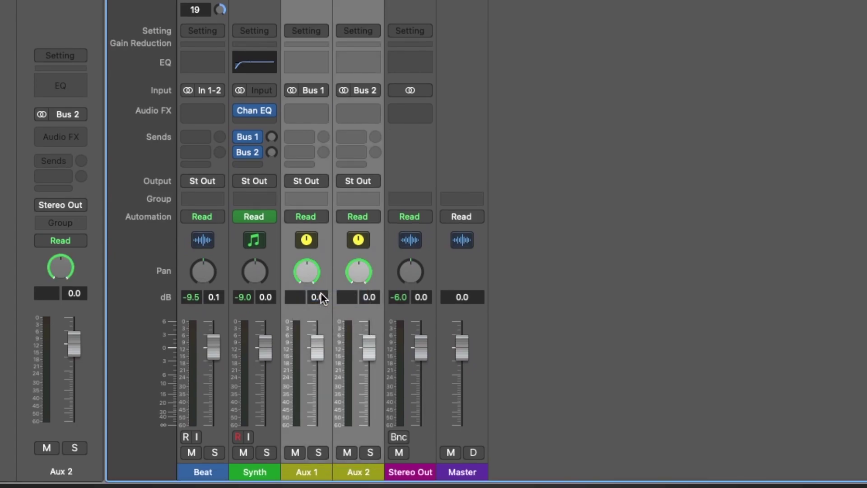
left_click(329, 254)
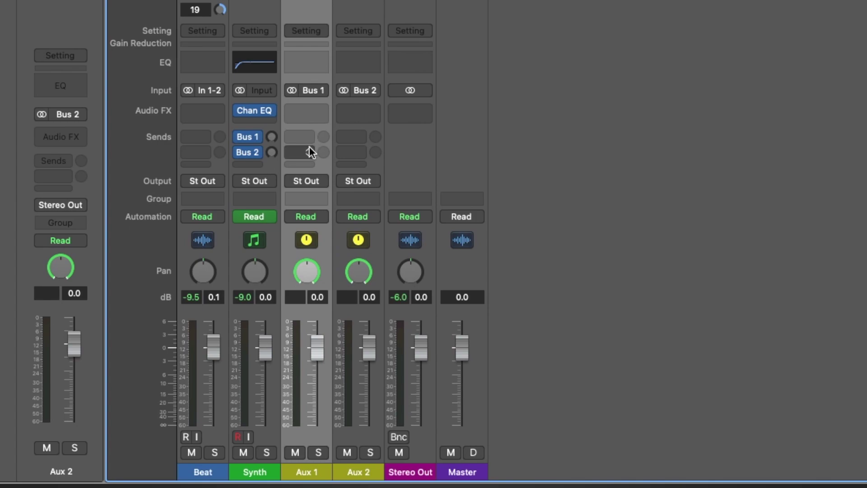
- Rename Aux 1 to 'Reverb L' and Aux 2 to 'Reverb R'
double_click(310, 472)
type("Re")
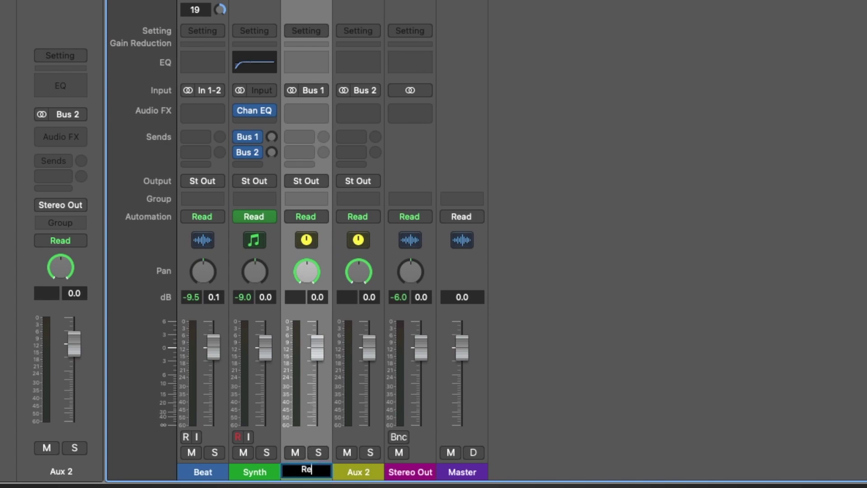
type("verb L")
key("super+a")
key("super+c")
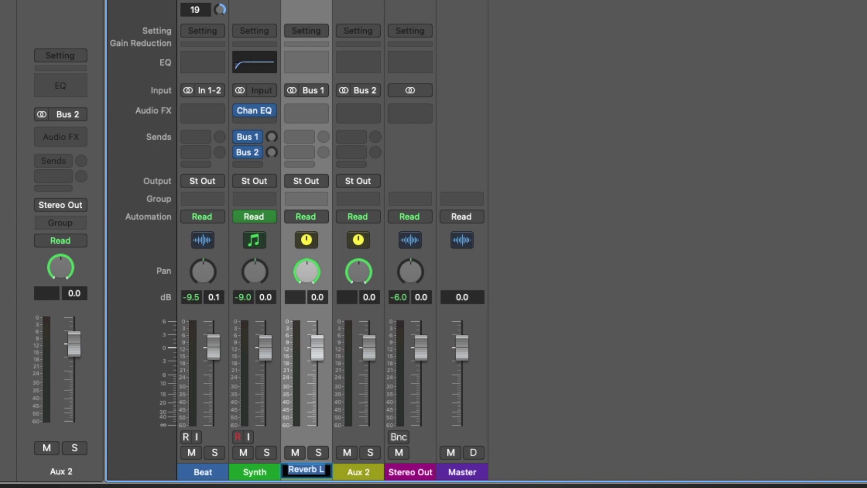
key("Tab")
key("super+v")
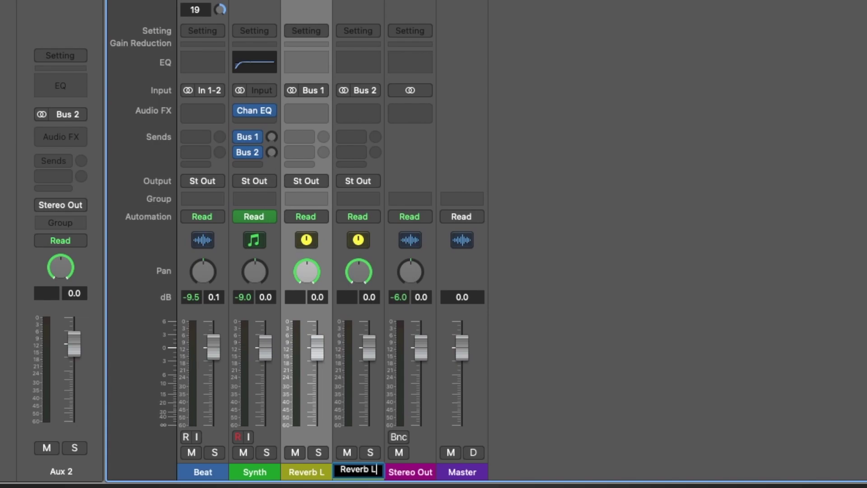
key("BackSpace")
type("R")
key("Return")
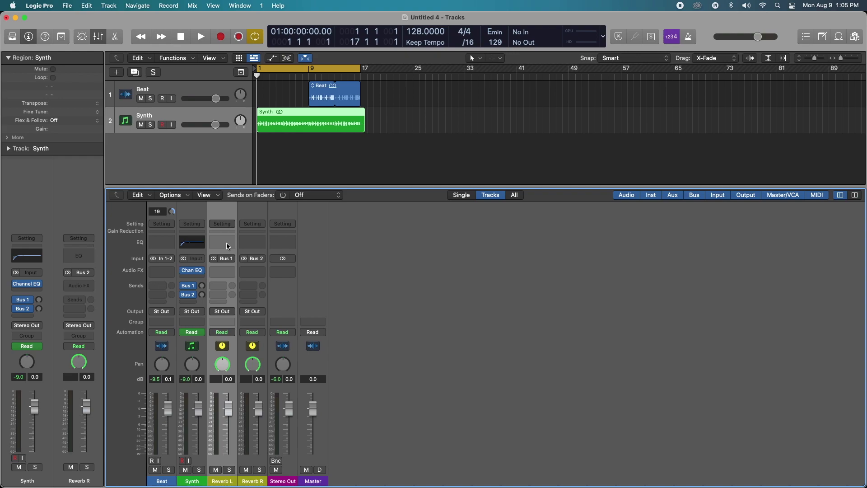
- Insert a Channel EQ on Reverb L with low cut near 386 Hz and high cut near 9450 Hz
left_click(235, 224)
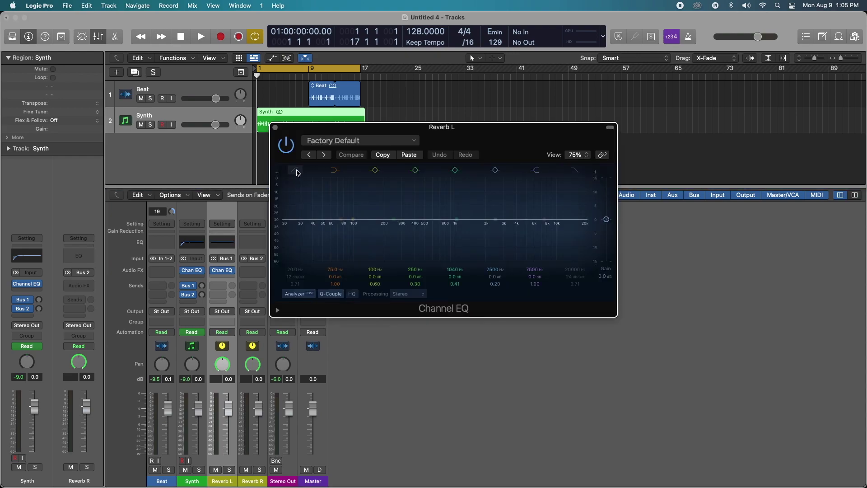
left_click_drag(301, 270, 293, 268)
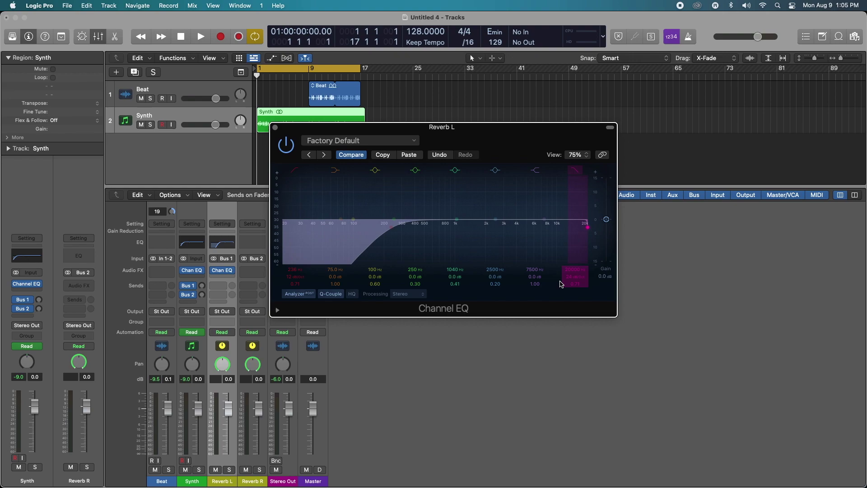
left_click(575, 170)
left_click_drag(555, 227, 532, 227)
left_click_drag(391, 227, 407, 227)
left_click_drag(293, 272, 293, 268)
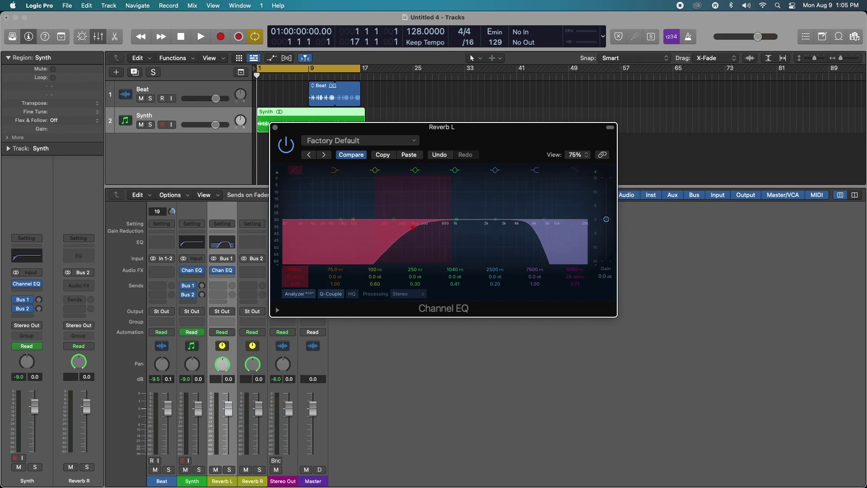
left_click_drag(574, 270, 575, 258)
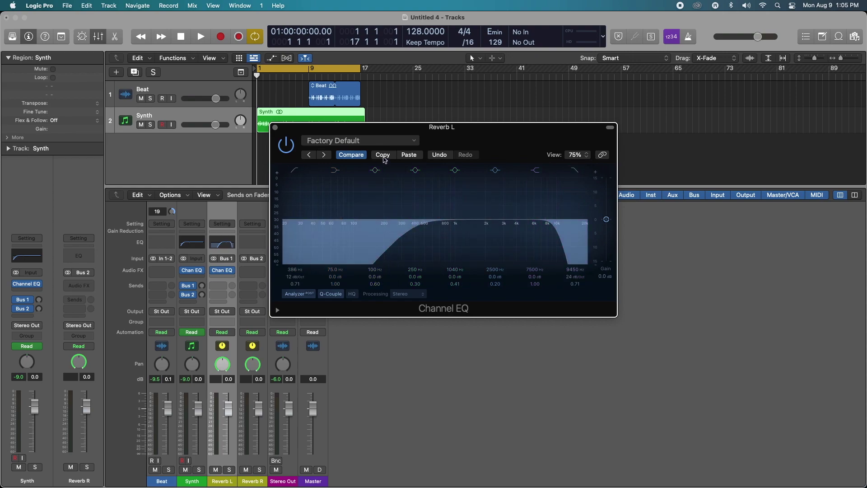
- Give Reverb R the same Channel EQ and close both EQ windows
left_click(252, 244)
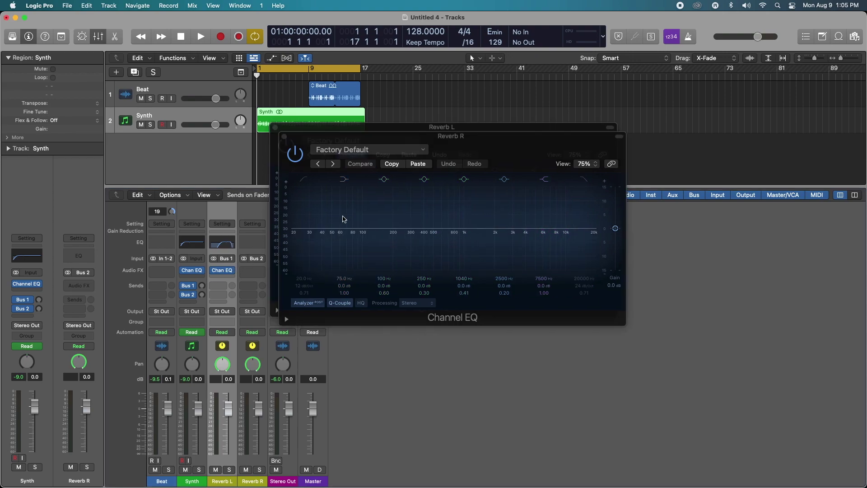
left_click(284, 136)
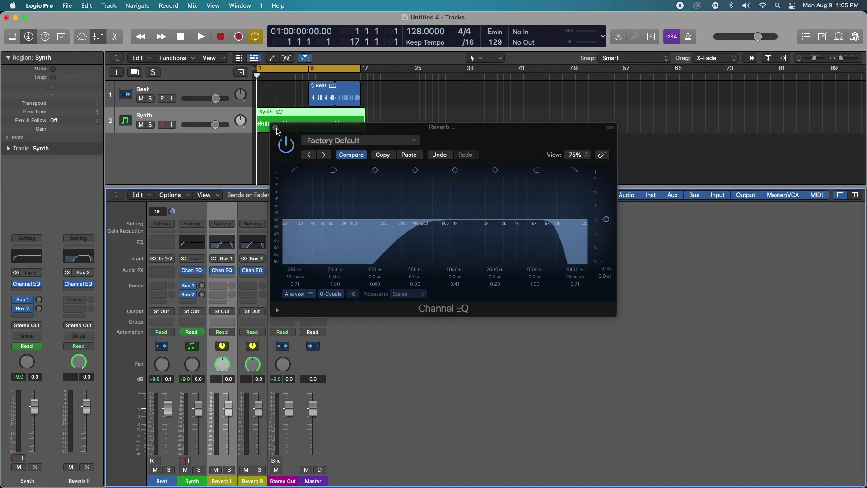
left_click(276, 127)
- Load stereo ChromaVerb on Reverb L and stereo Space Designer on Reverb R
left_click(231, 276)
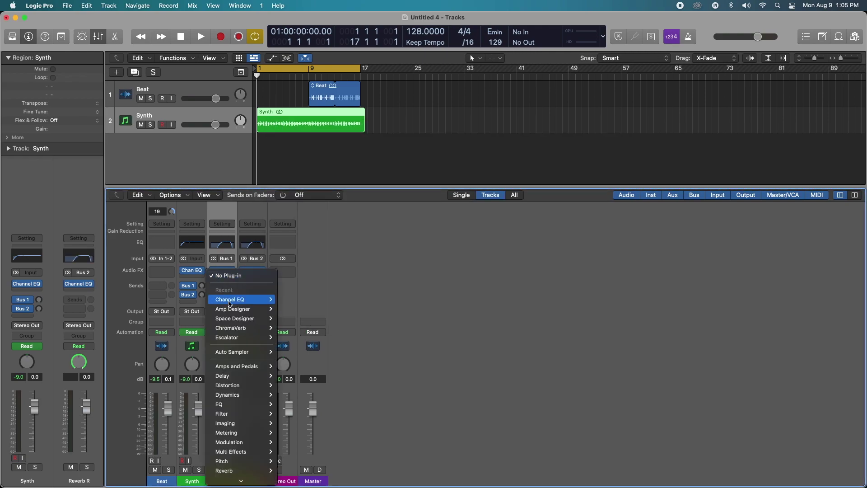
mouse_move(244, 327)
left_click(299, 329)
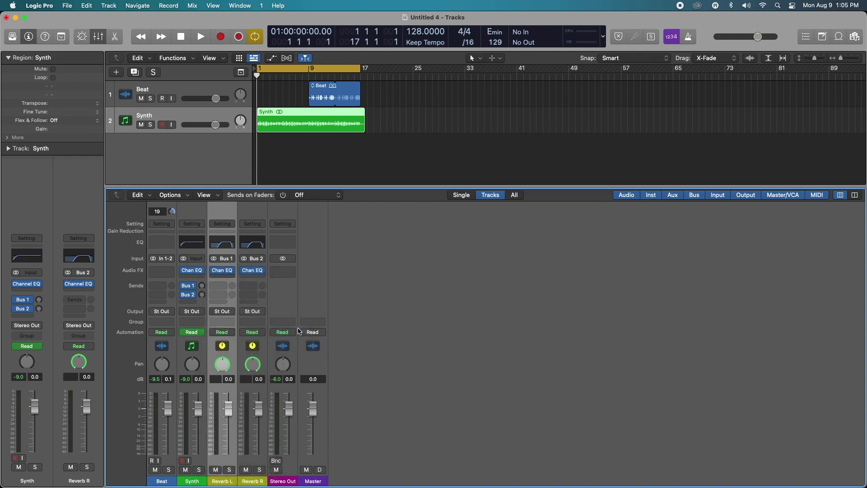
left_click(252, 270)
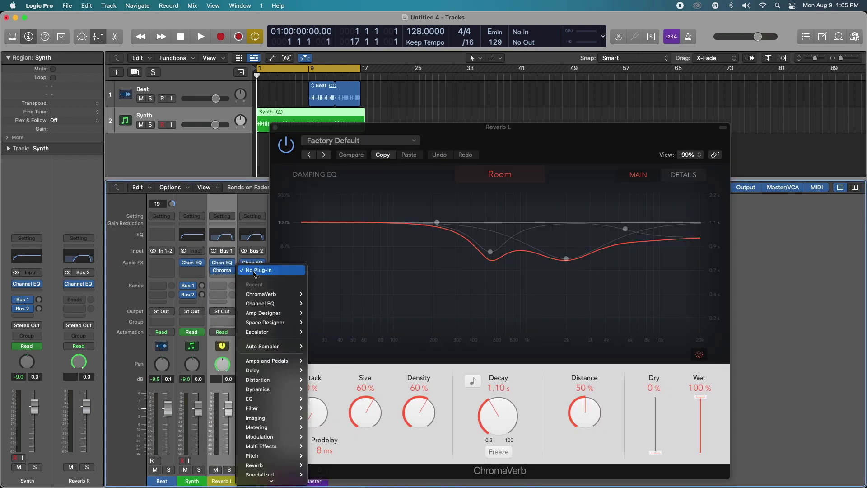
left_click(318, 323)
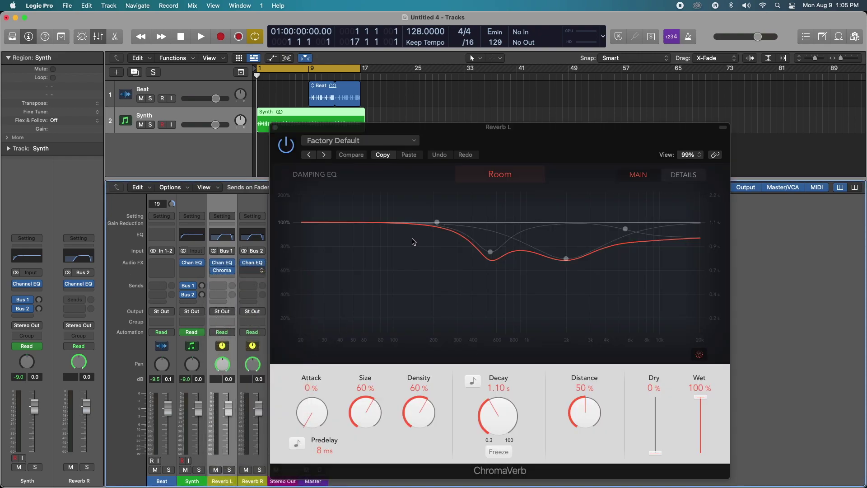
- In ChromaVerb, flatten the 530 Hz and 2k damping nodes and lengthen decay to 1.50 s
left_click_drag(443, 88, 600, 59)
left_click(262, 105)
left_click_drag(258, 104, 191, 57)
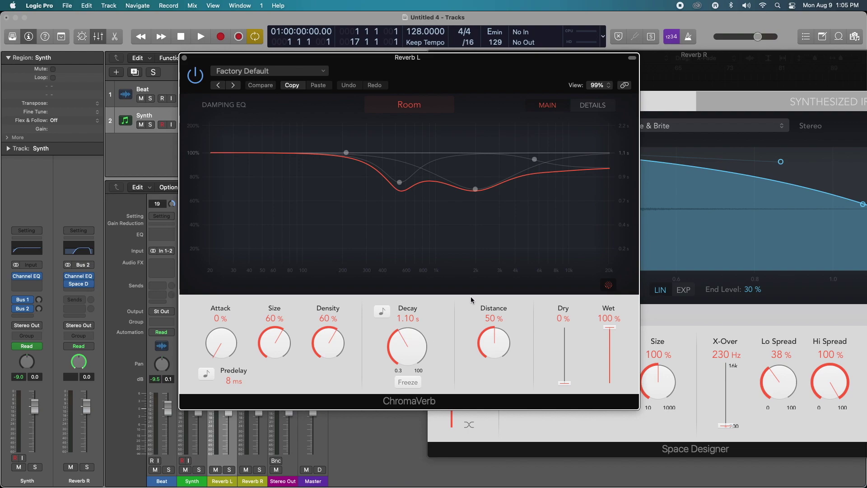
left_click(397, 186, "alt")
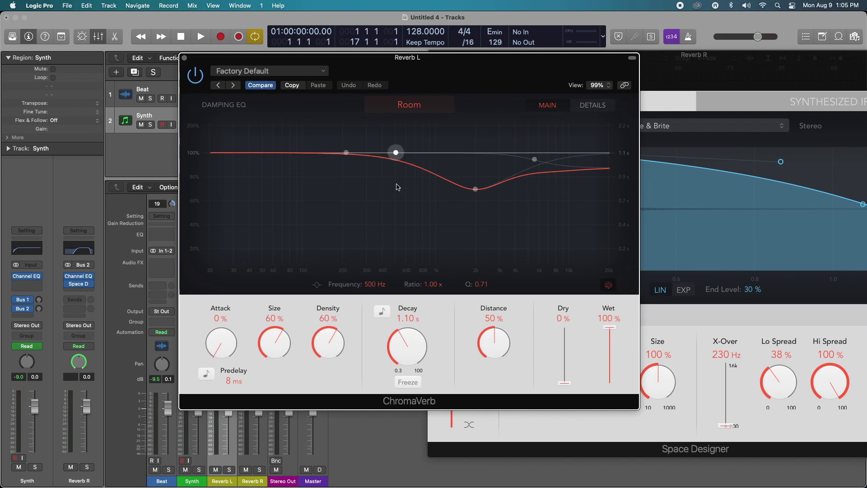
left_click(476, 190, "alt")
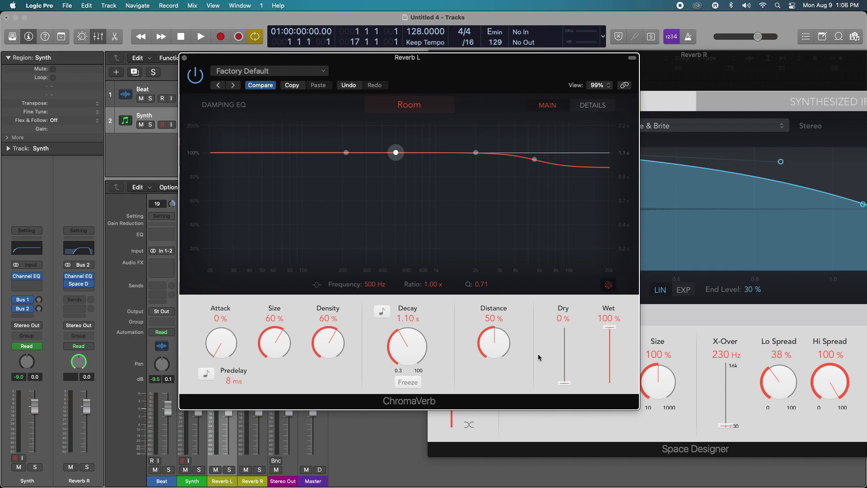
left_click_drag(413, 338, 413, 335)
- Load the 04.4s Big Choir Plate preset in Reverb R's Space Designer with Wet at 0.0 dB
left_click(185, 59)
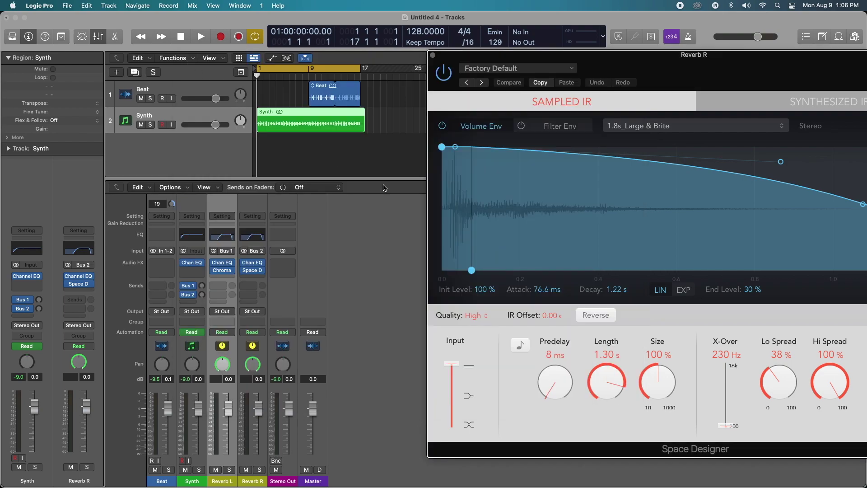
left_click_drag(708, 71, 511, 63)
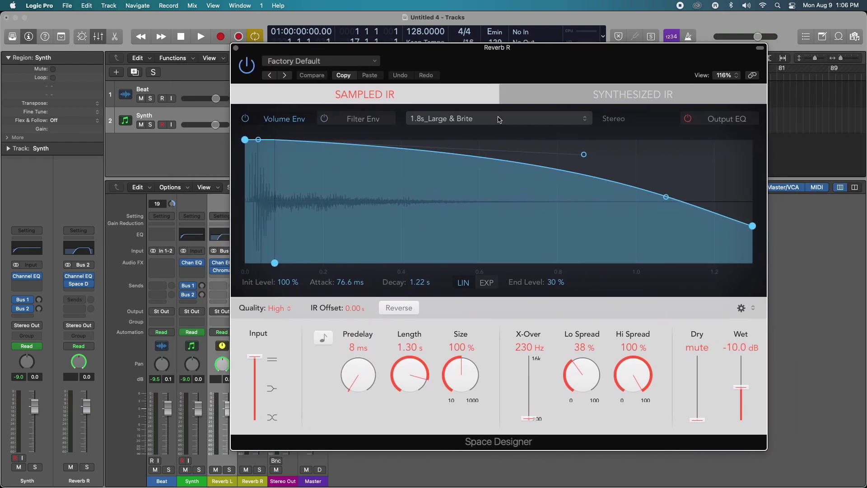
left_click(321, 62)
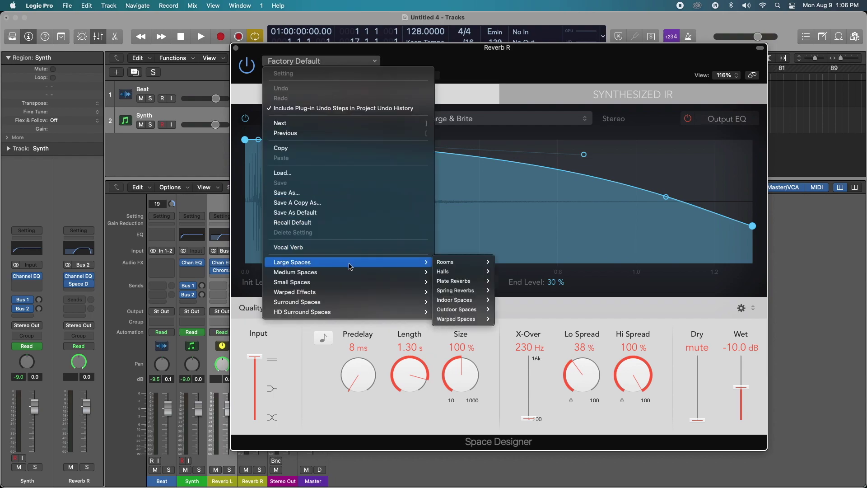
mouse_move(352, 263)
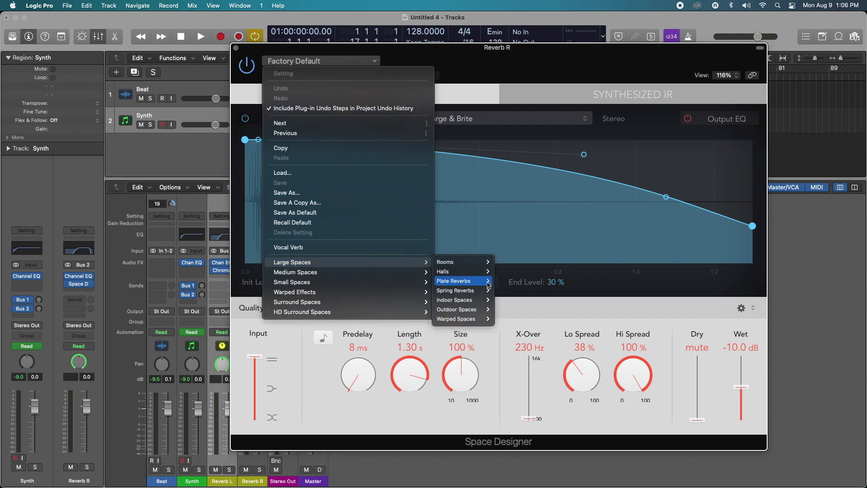
mouse_move(488, 284)
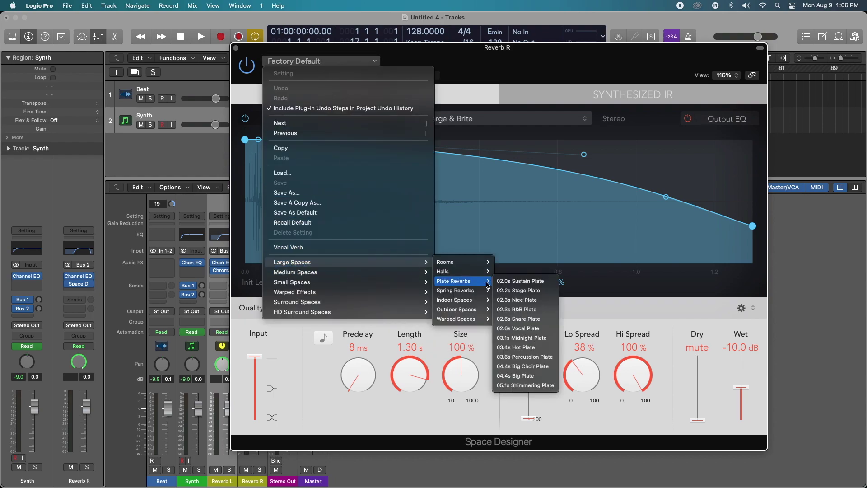
left_click(524, 367)
left_click_drag(741, 394, 740, 355)
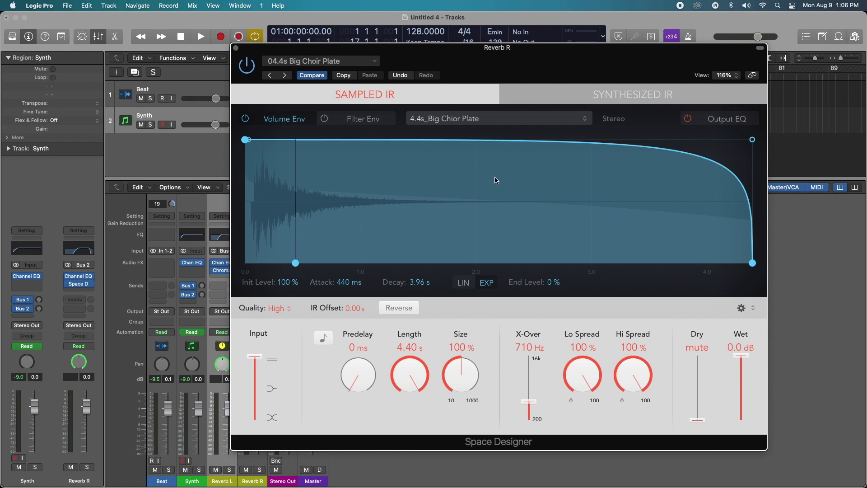
left_click(235, 47)
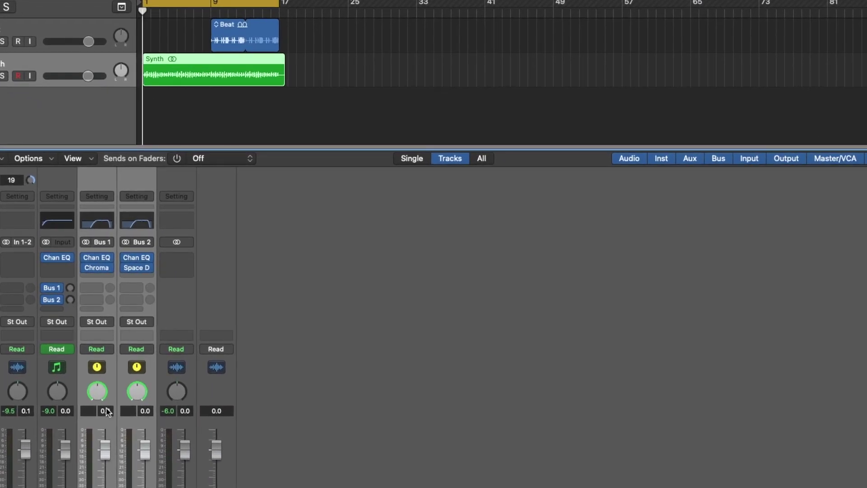
- Insert a stereo Amp Designer on Reverb L and copy it onto Reverb R
left_click(96, 277)
mouse_move(114, 344)
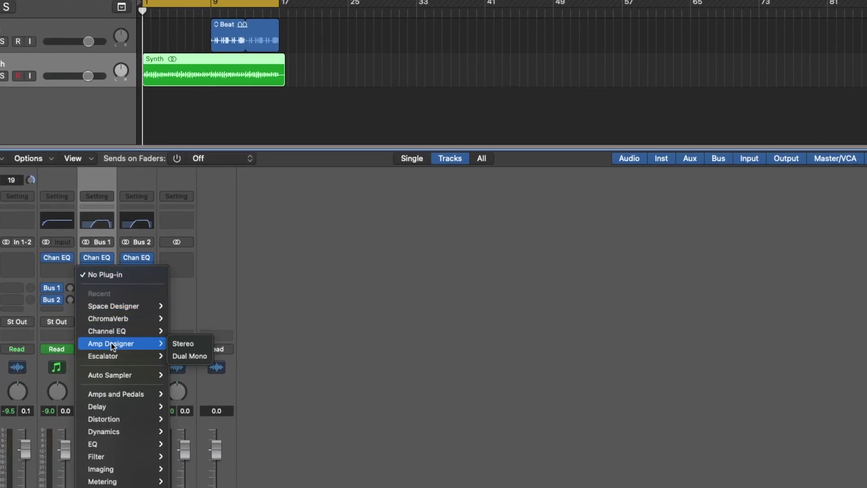
left_click(177, 346)
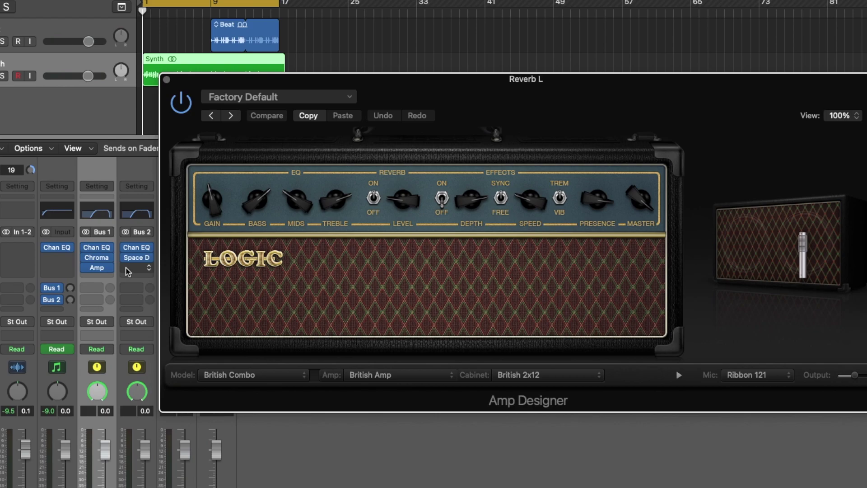
left_click_drag(100, 268, 136, 274)
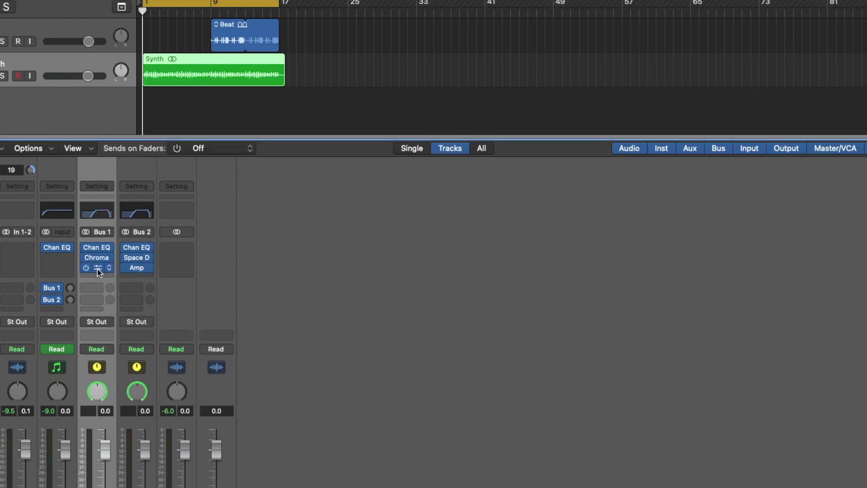
- Raise the gain slightly and load the Gemstone Crunch preset on Reverb L's Amp Designer
left_click(97, 269)
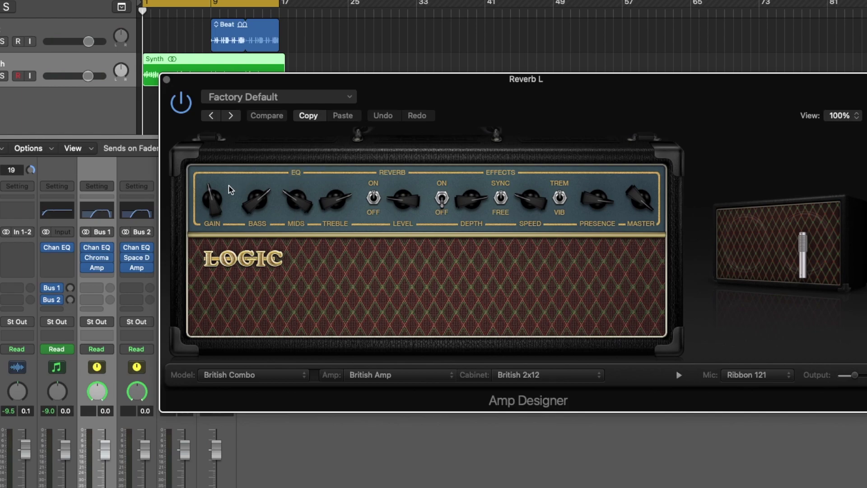
left_click_drag(216, 194, 217, 178)
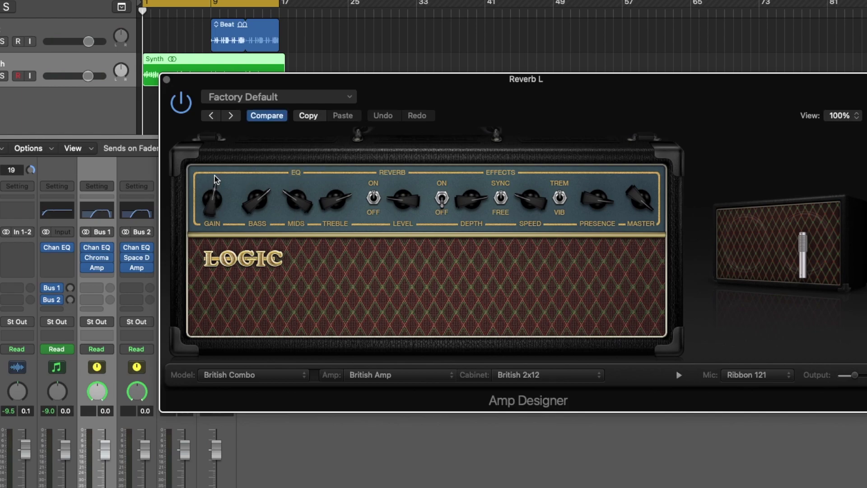
left_click(287, 99)
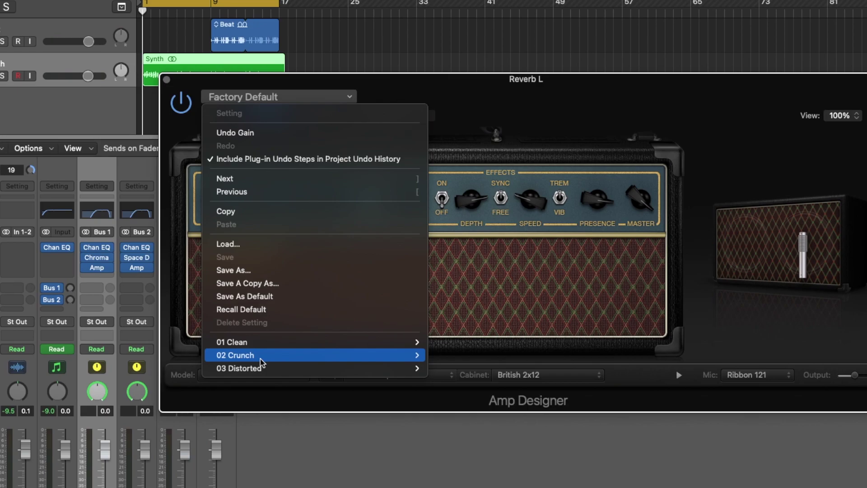
mouse_move(261, 359)
left_click(470, 318)
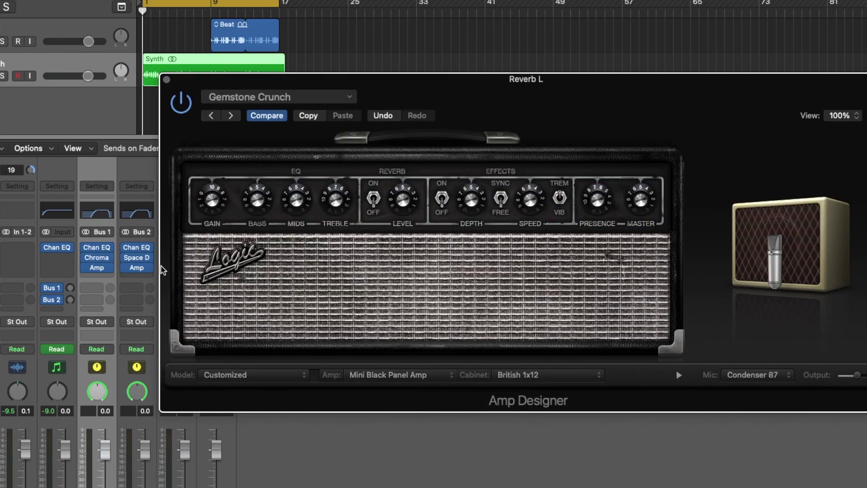
- Load the Silver Dollar preset on Reverb R's Amp Designer and close both amp windows
left_click(137, 267)
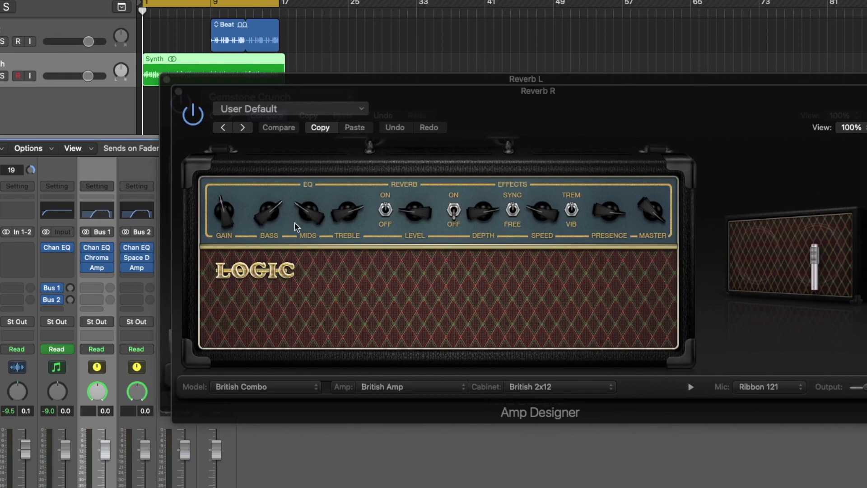
left_click(280, 108)
mouse_move(267, 354)
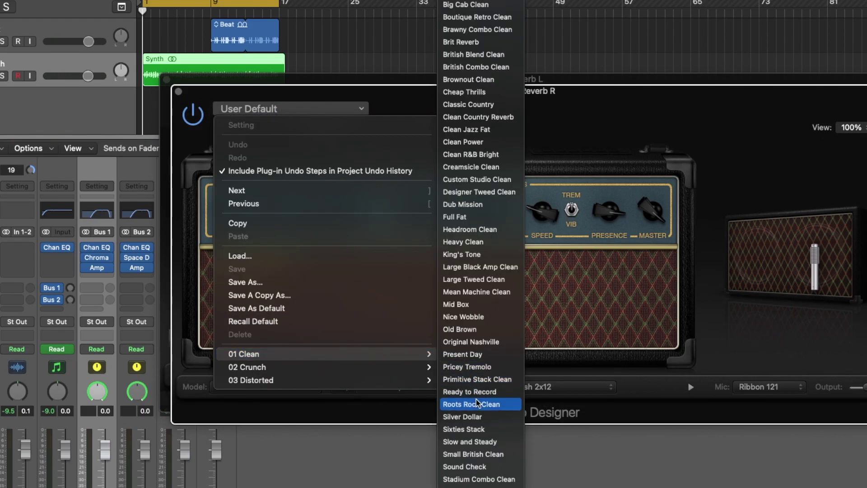
left_click(479, 417)
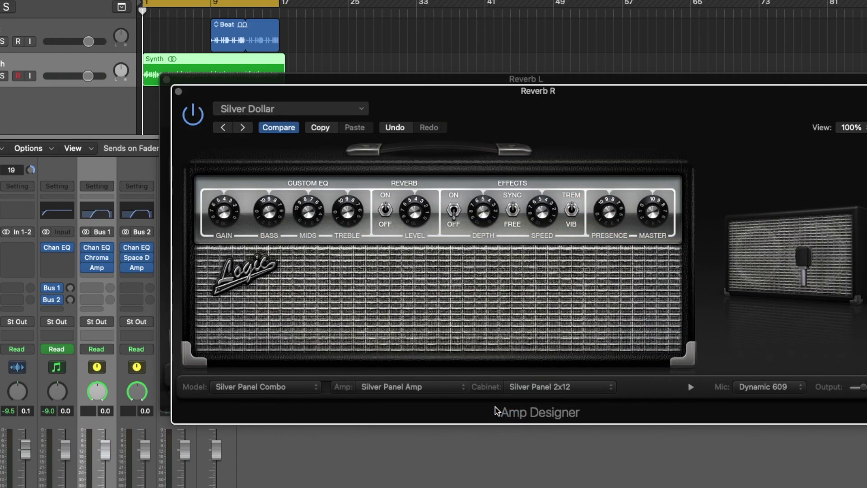
left_click(178, 92)
left_click(166, 79)
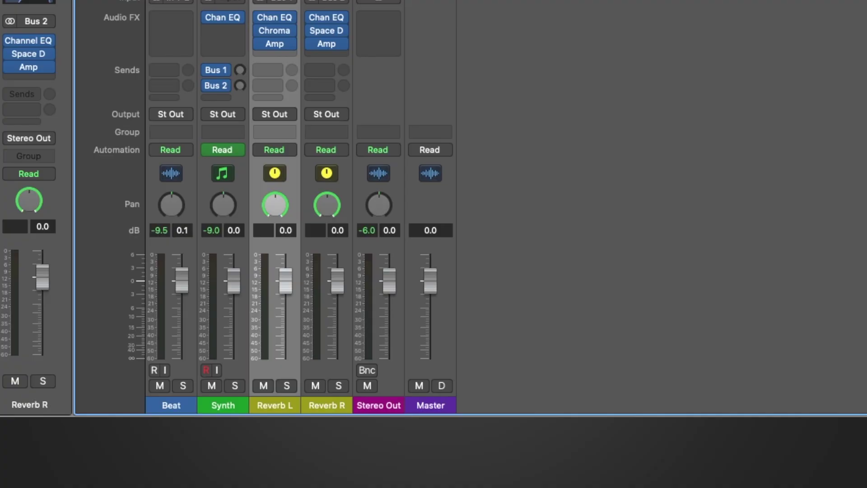
- Create arrange tracks for the Reverb L and Reverb R channels
left_click(312, 402, "shift")
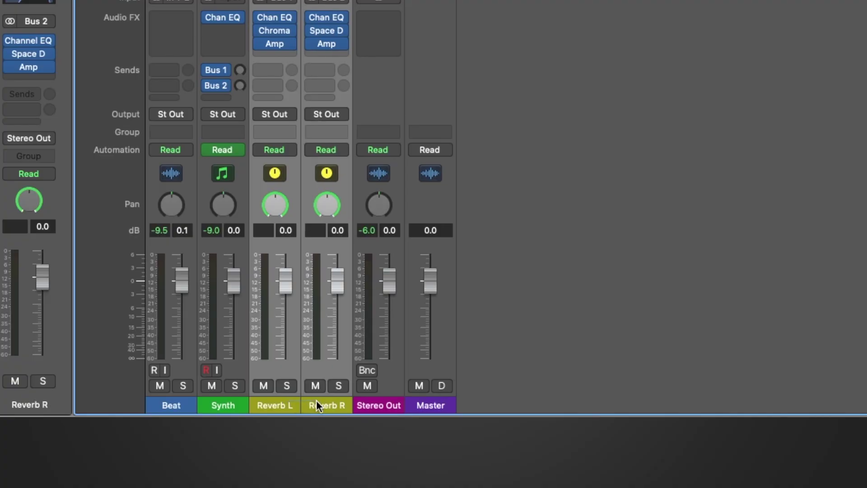
right_click(293, 369)
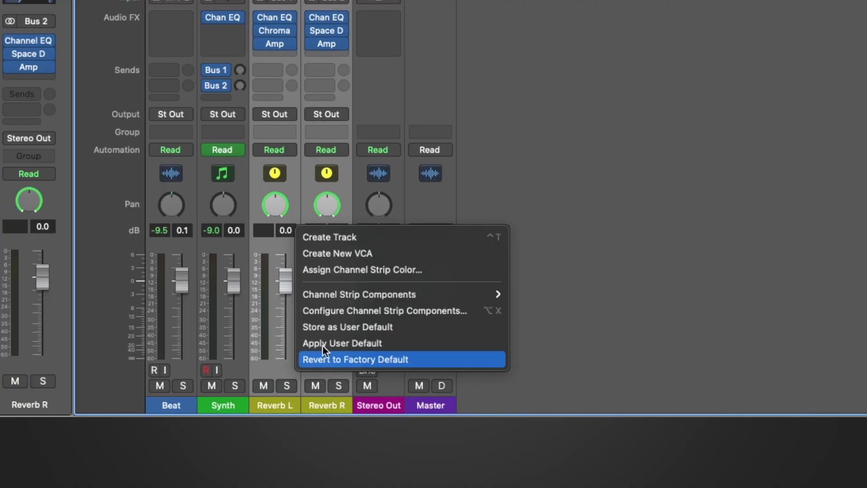
left_click(330, 241)
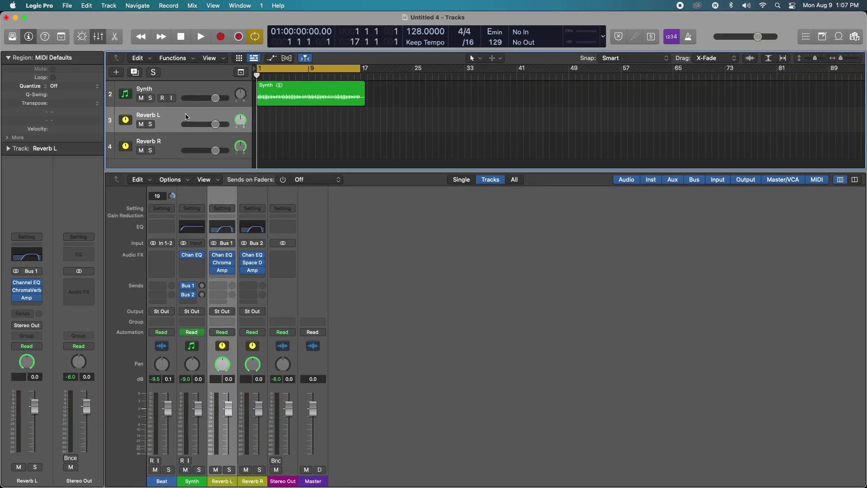
- Set Reverb L's automation lane to show absolute Pan
left_click(186, 116)
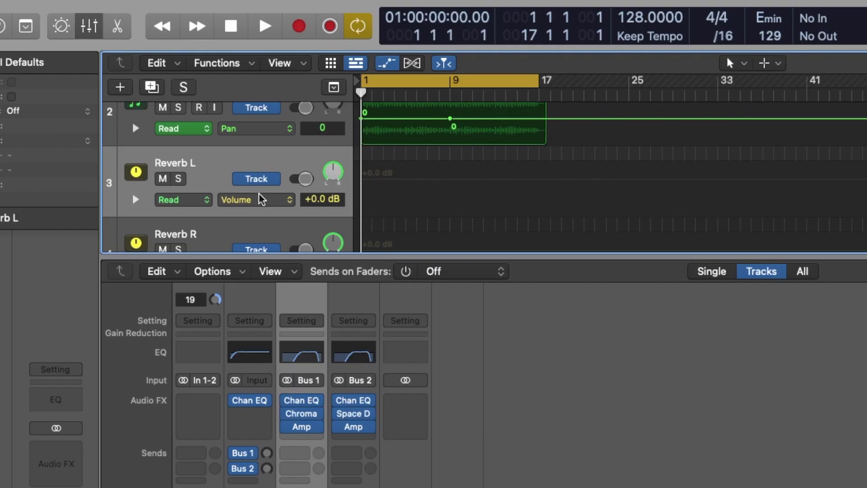
left_click(213, 137)
mouse_move(335, 319)
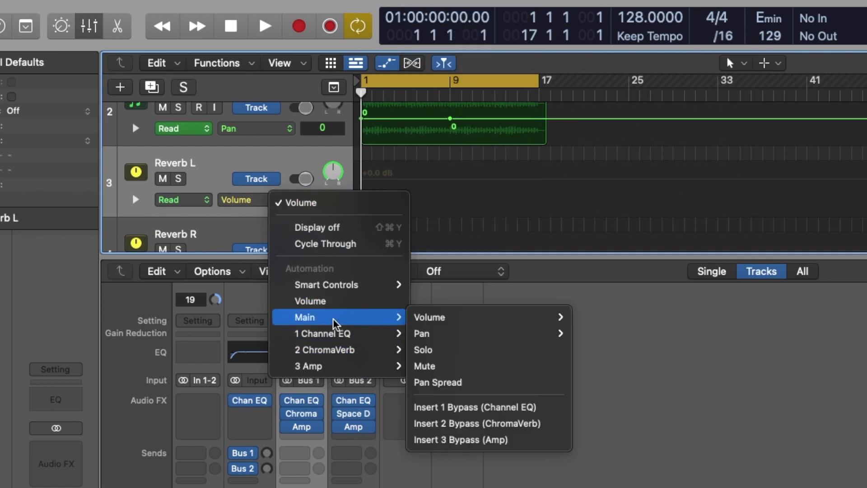
mouse_move(416, 322)
mouse_move(434, 337)
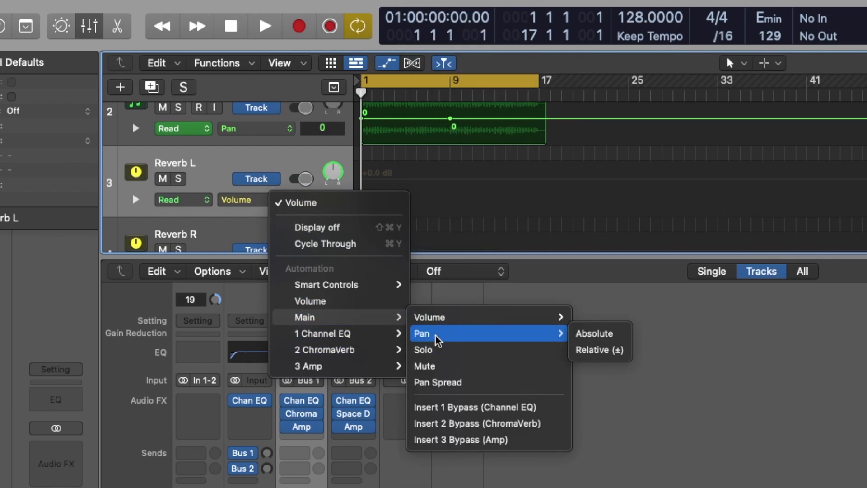
left_click(593, 337)
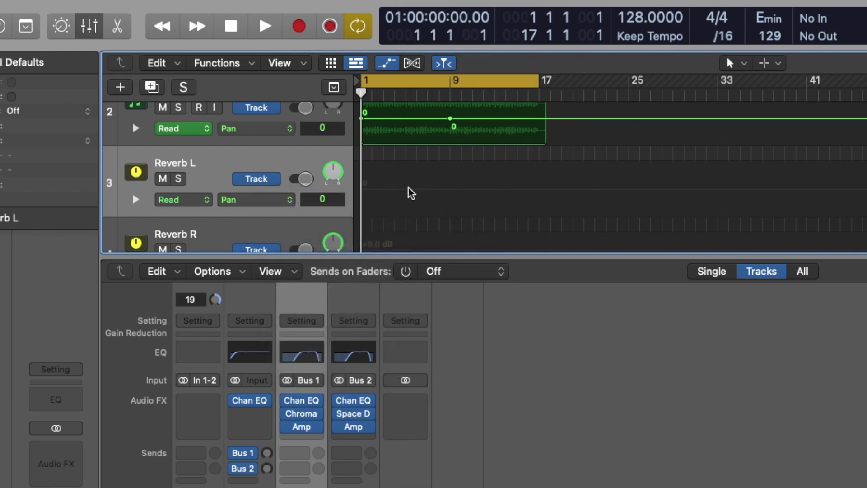
- Zoom in and enlarge Reverb L's track to display its flat pan line at 0
scroll(406, 192, "down", 2)
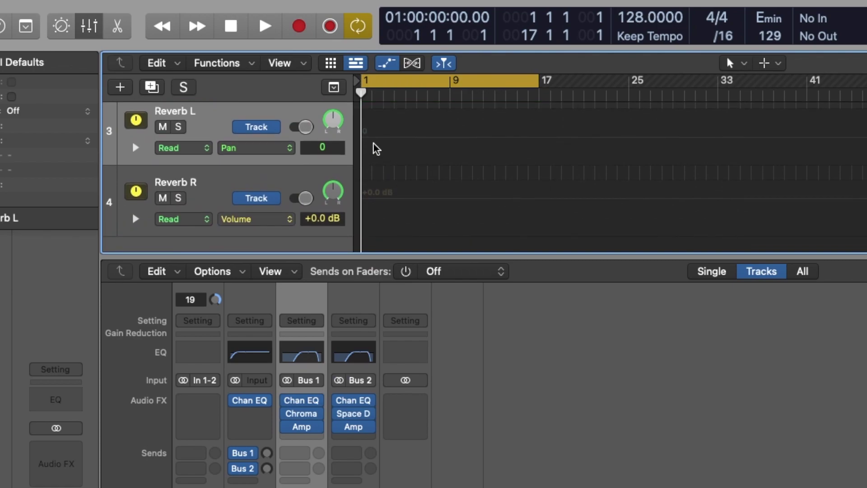
key("super+Right")
key("super+Down")
key("super+Down")
key("super+Right")
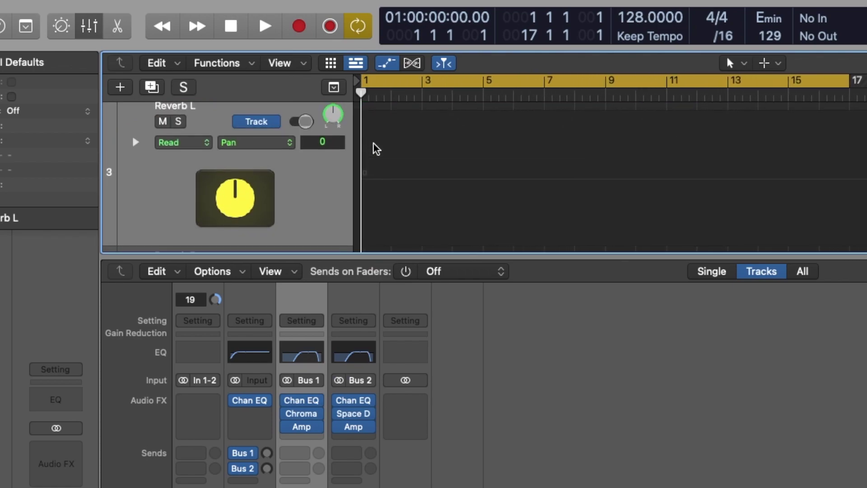
left_click(365, 179)
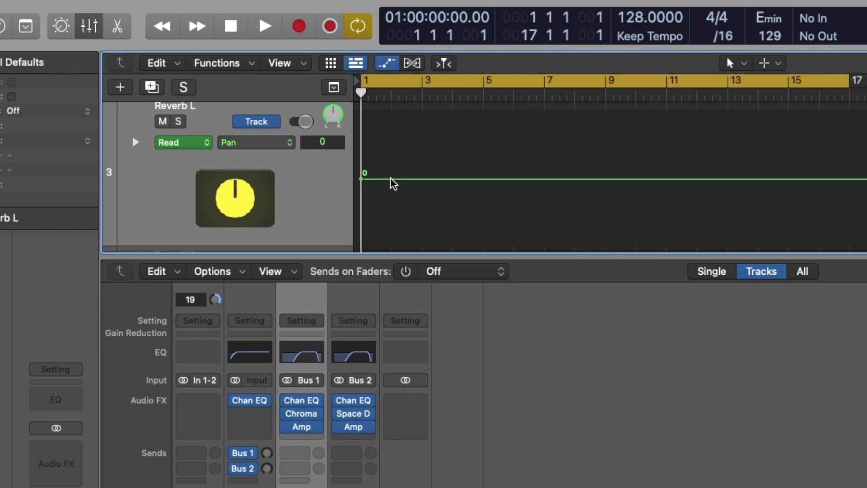
key("super+Right")
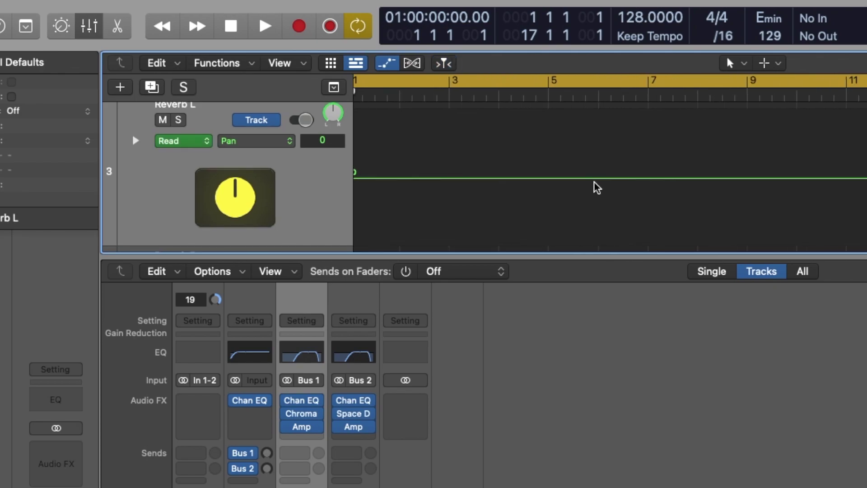
- Add two pan points at bar 9 on Reverb L, raise the first to -64, and scrub to check
key("super+Right")
scroll(596, 186, "right", 5)
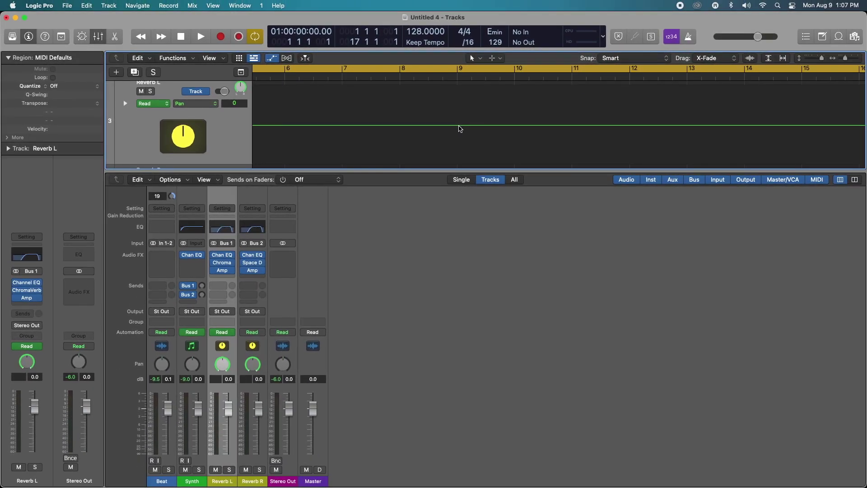
left_click(459, 125)
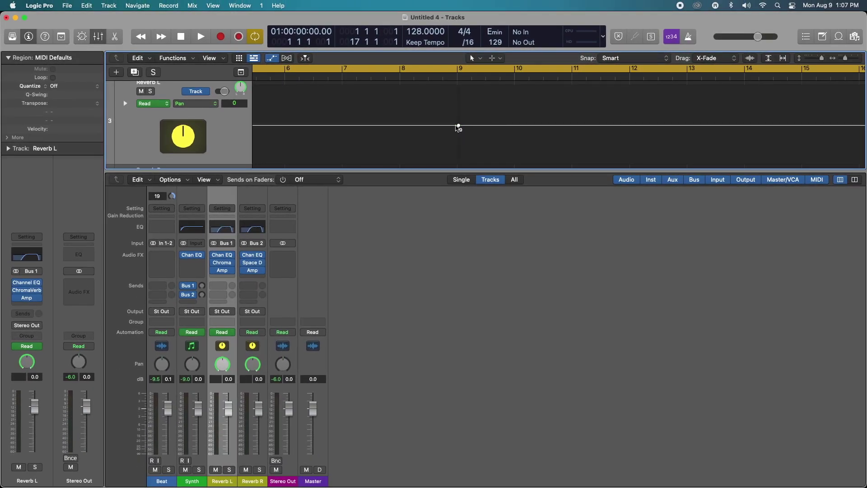
left_click(457, 126)
left_click_drag(456, 125, 455, 87)
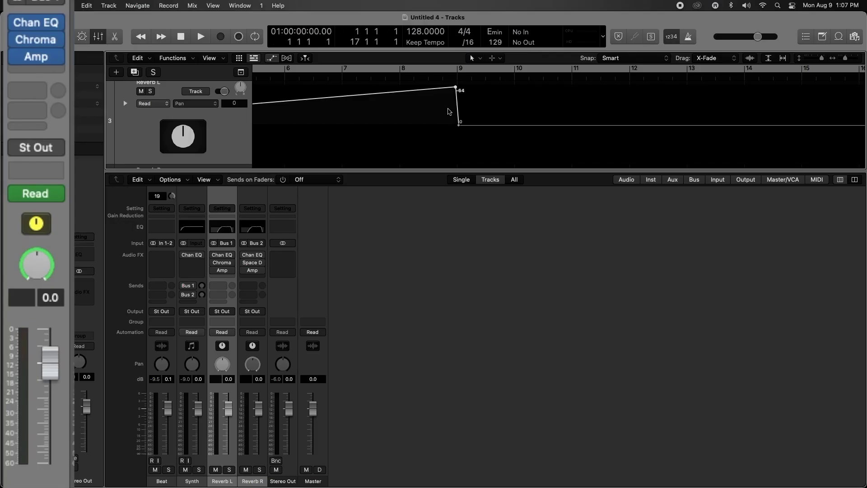
double_click(303, 78)
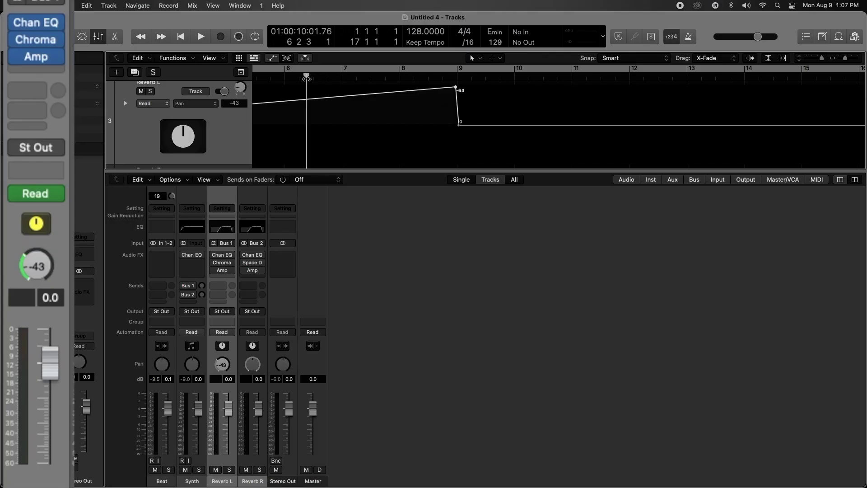
mouse_move(352, 77)
left_mouse_down()
mouse_move(453, 80)
mouse_move(359, 86)
left_mouse_up()
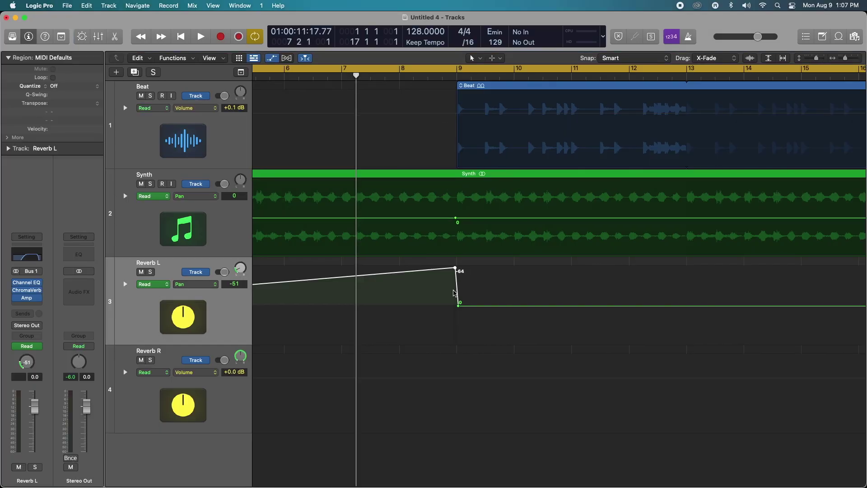
- Paste Reverb L's pan ramp onto Reverb R at bar 1 and flip its end to +63
scroll(454, 293, "down", 6)
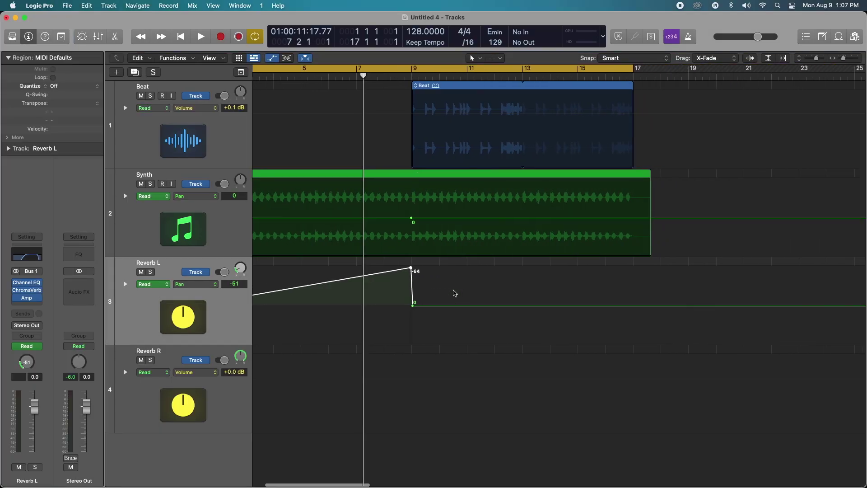
left_click_drag(436, 289, 254, 291)
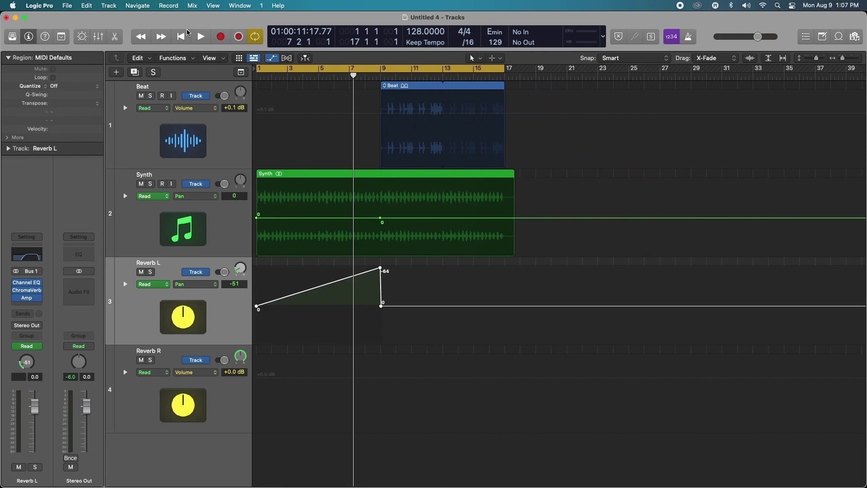
key("Return")
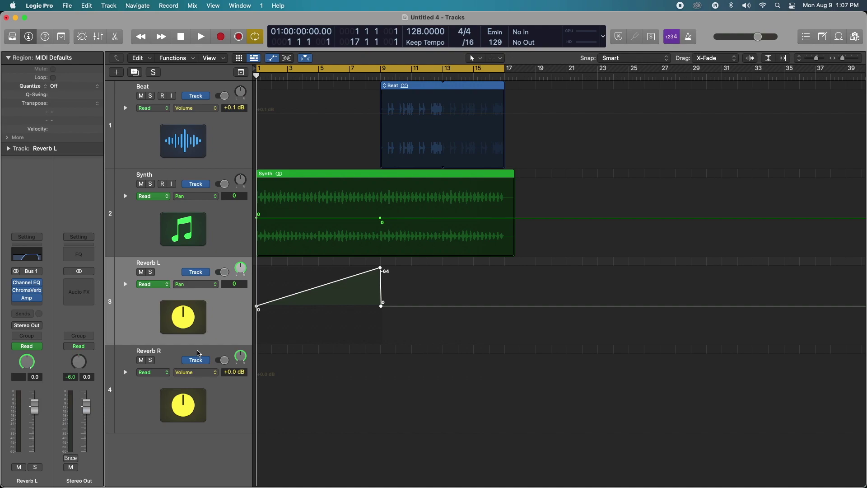
left_click(197, 353)
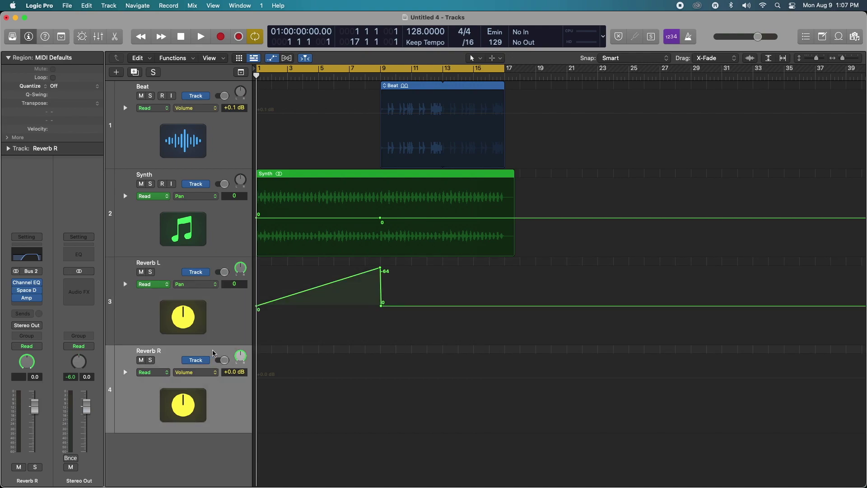
key("super+v")
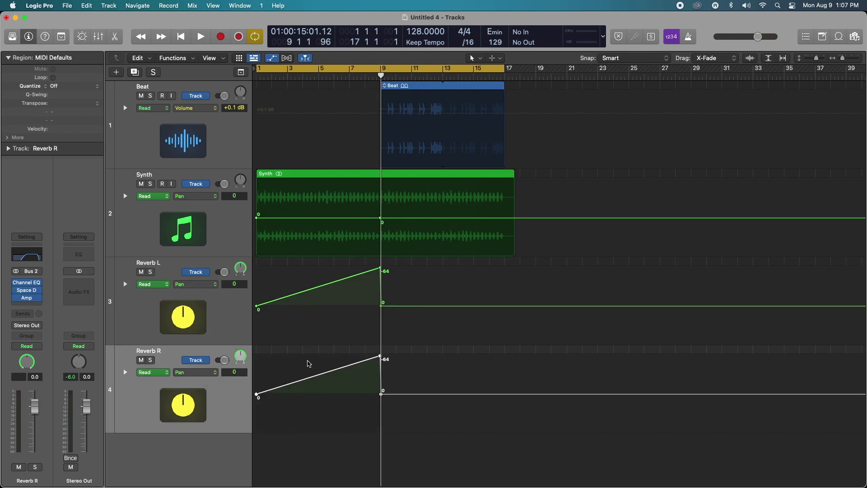
left_click(368, 404)
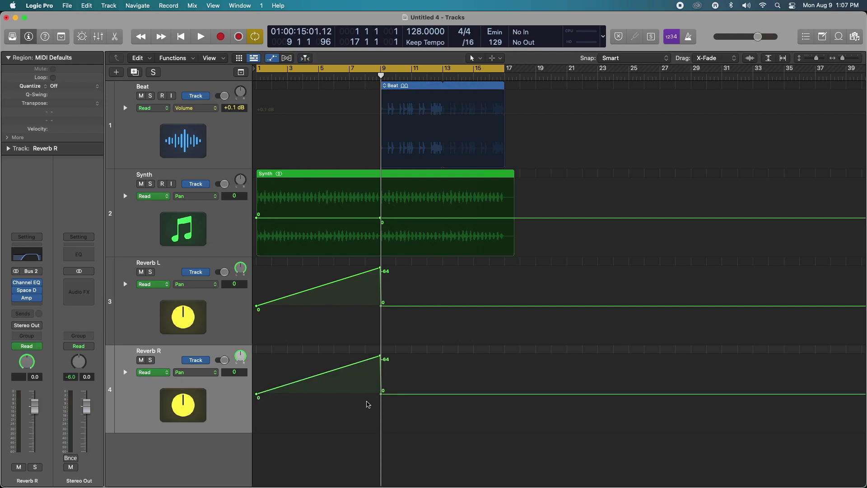
left_click_drag(380, 357, 379, 465)
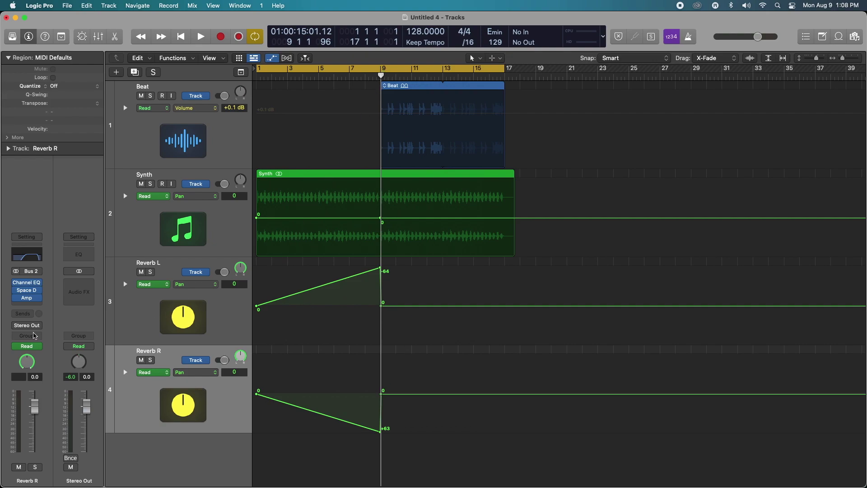
- In the mixer, raise the Synth's Bus 2 send and play the song from the start
key("x")
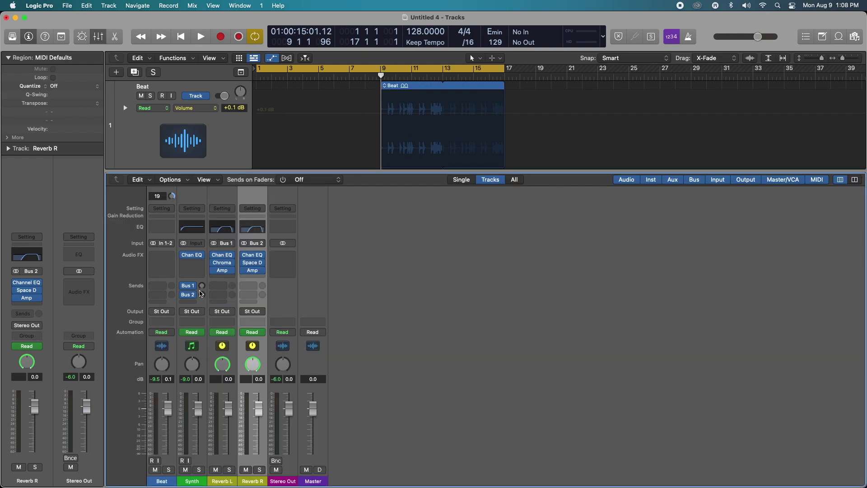
left_click_drag(202, 298, 203, 284)
left_click(182, 39)
key("space")
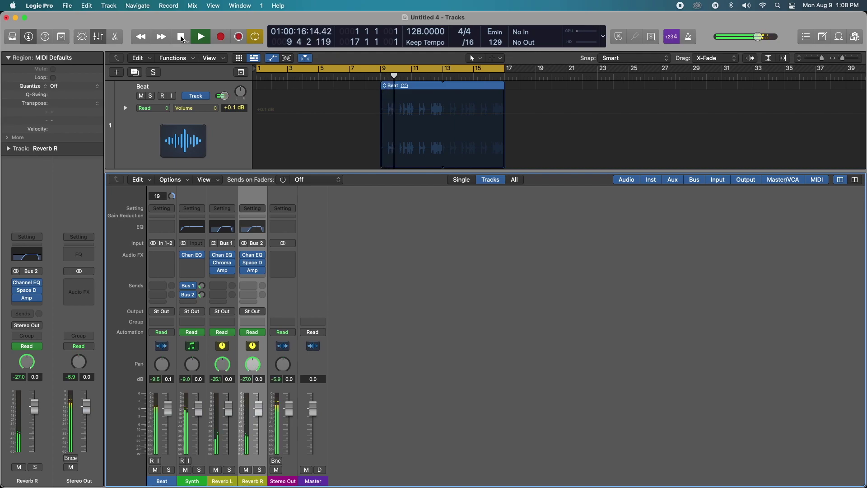
key("space")
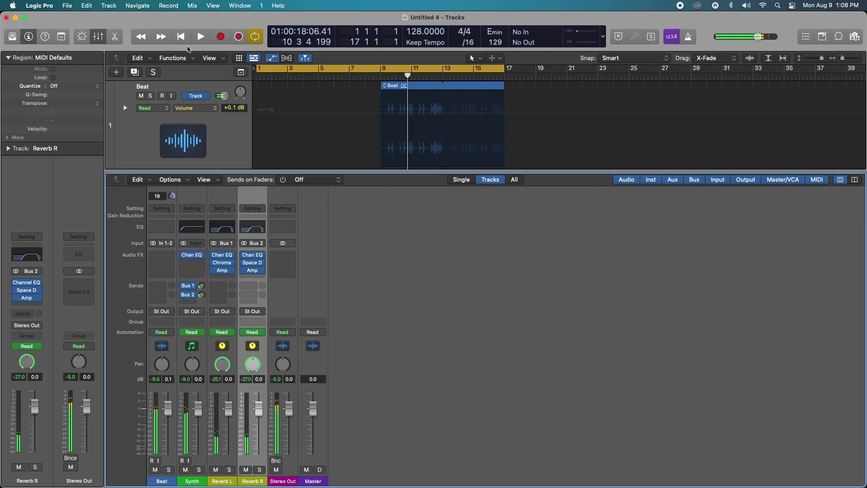
- Replay from the beginning and set the Synth's Bus 2 send to -14.7 dB, then stop
left_click(201, 294)
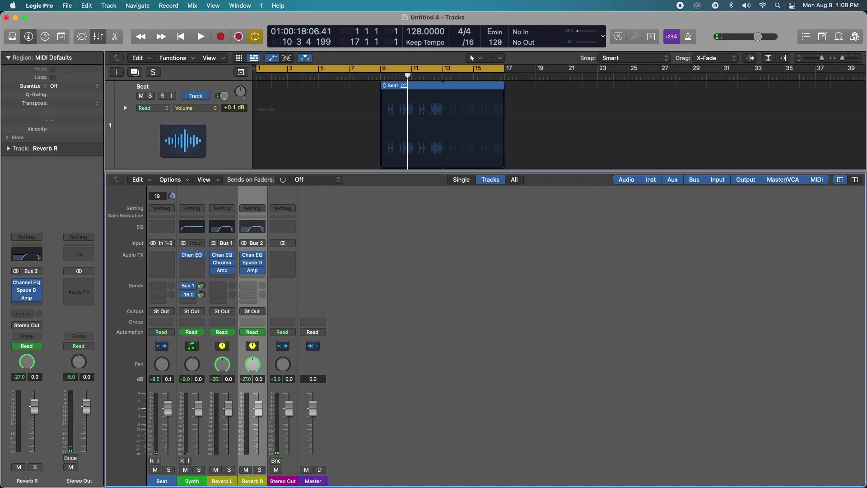
key("Return")
key("space")
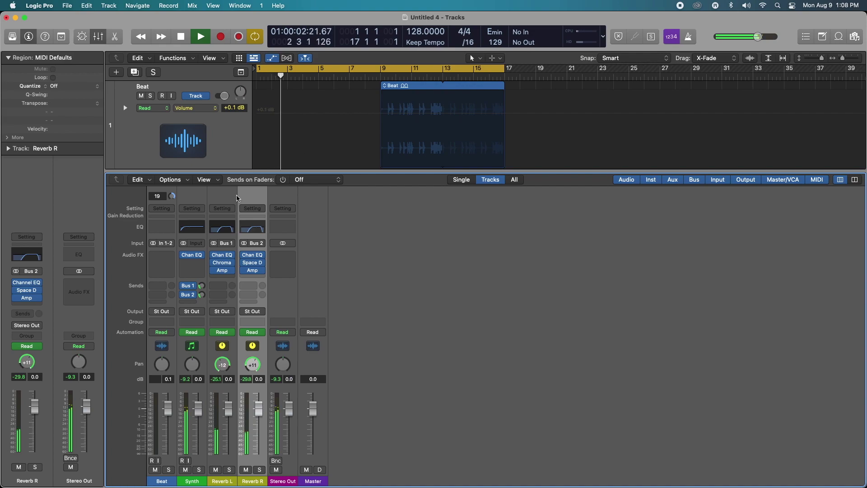
left_click_drag(202, 295, 202, 289)
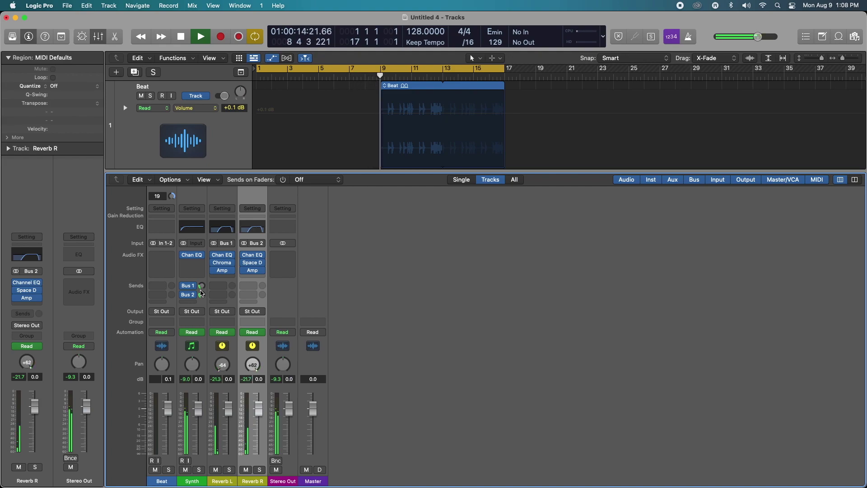
key("space")
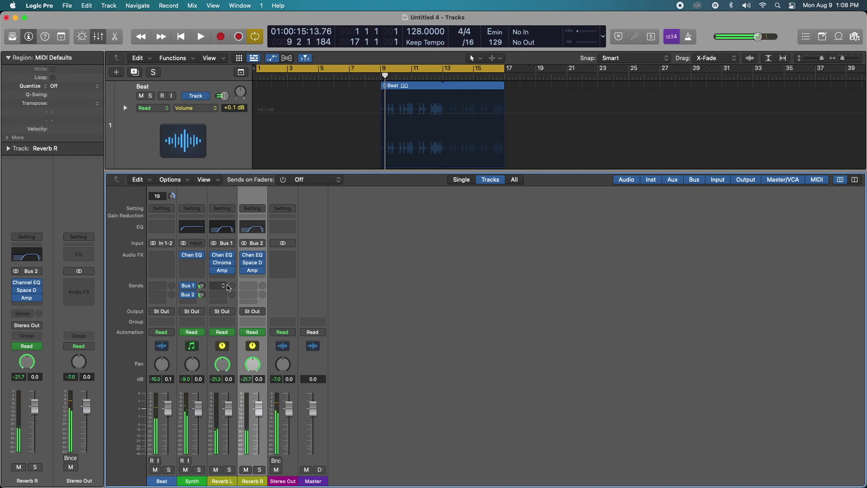
left_click(190, 284, "super")
left_click(188, 295, "super")
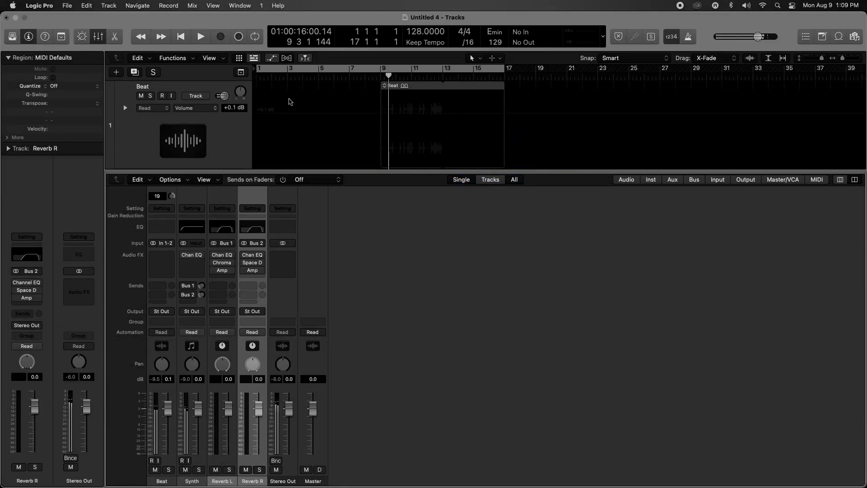
key("space")
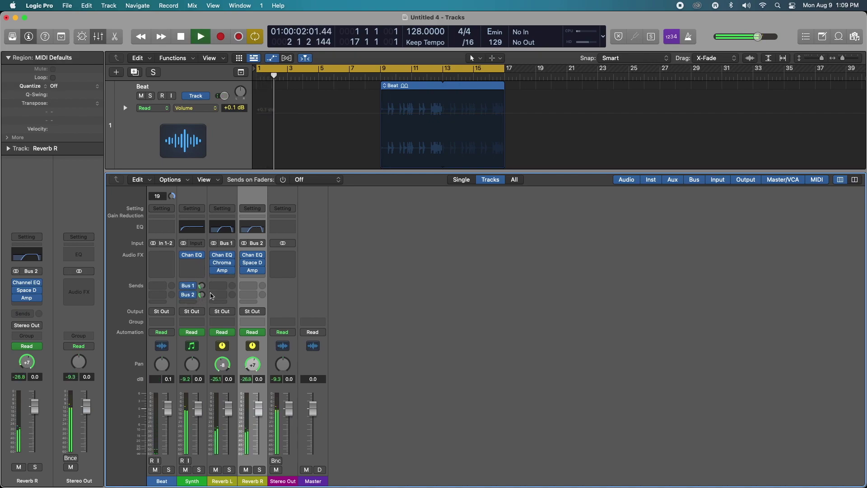
left_click(252, 263)
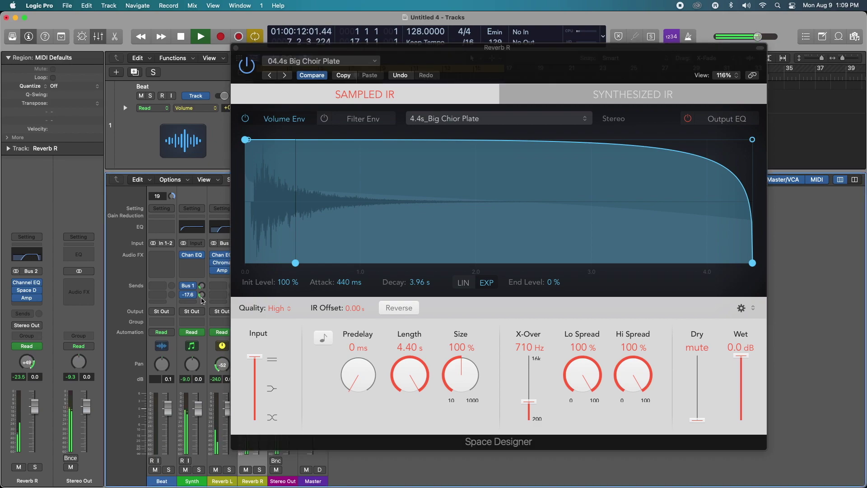
left_click(236, 48)
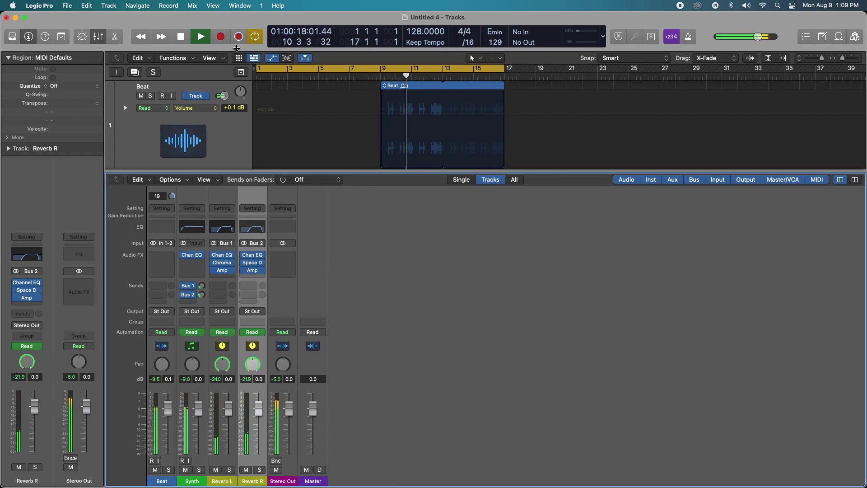
key("space")
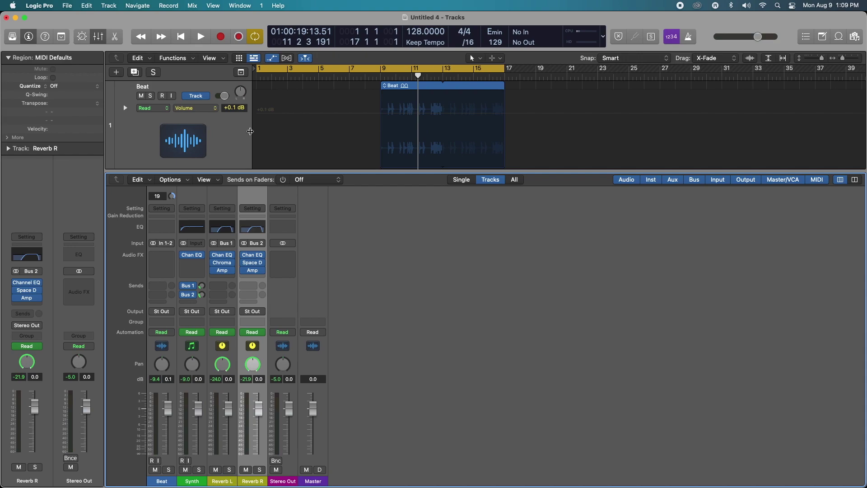
left_click(252, 270)
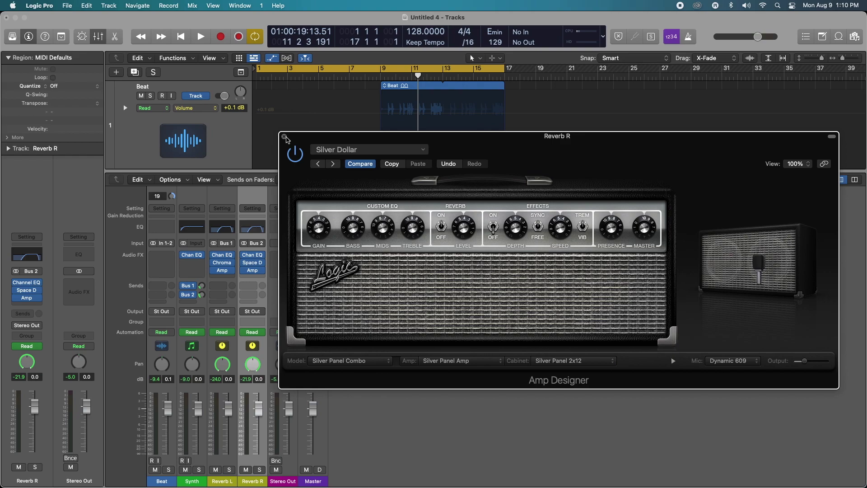
left_click(285, 137)
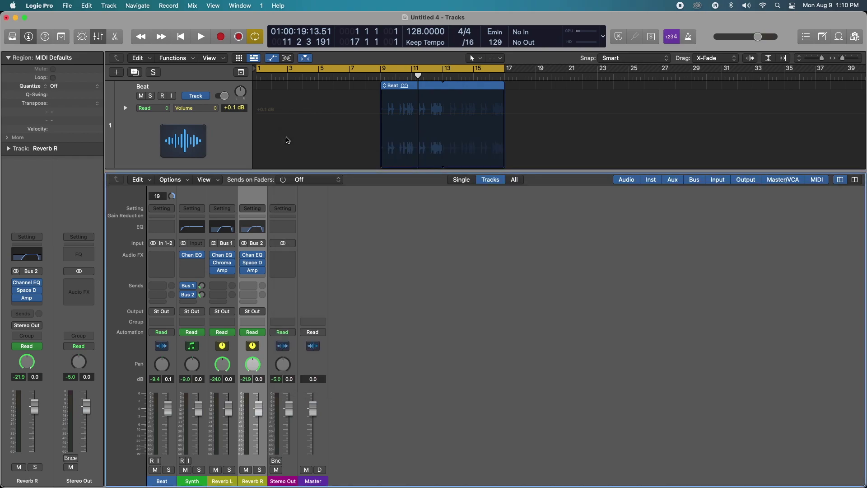